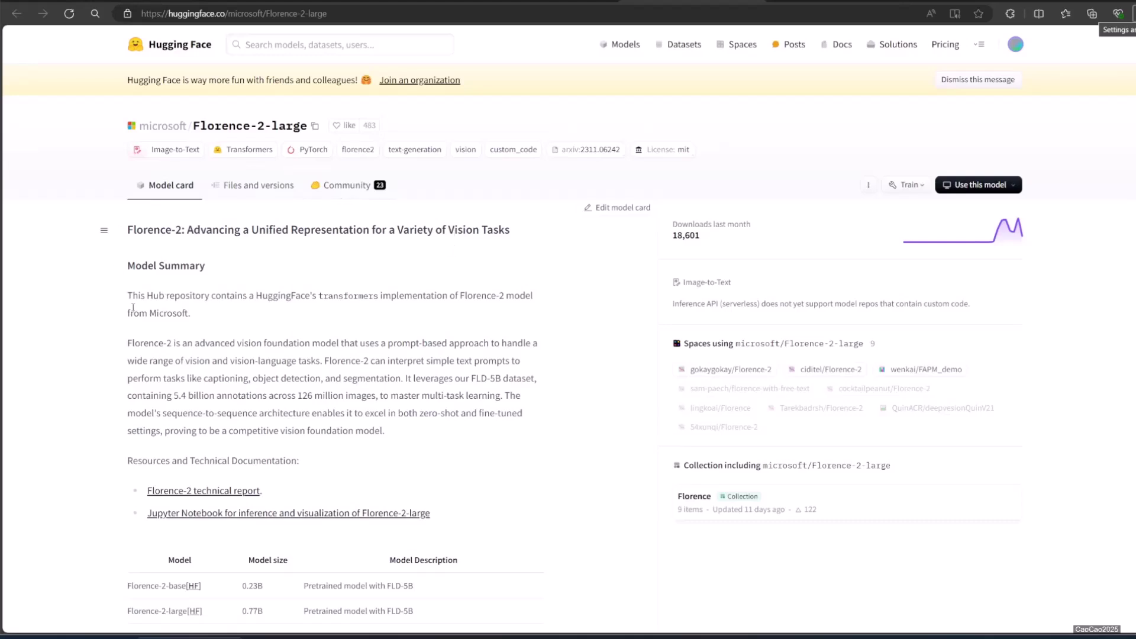
# Review the Florence-2-large model card on Hugging Face, covering the model summary, available model variants, sample code and tasks.
pyautogui.moveTo(134, 295); pyautogui.dragTo(252, 315)
pyautogui.moveTo(158, 343); pyautogui.dragTo(490, 413)
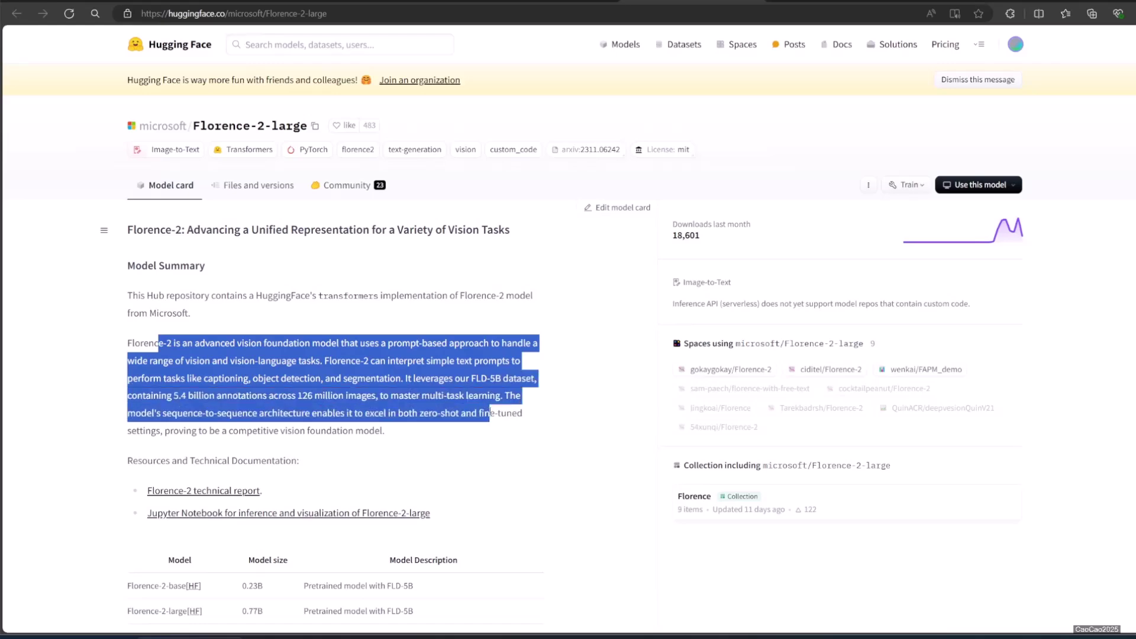
pyautogui.scroll(-3, 309, 339)
pyautogui.scroll(-3, 308, 339)
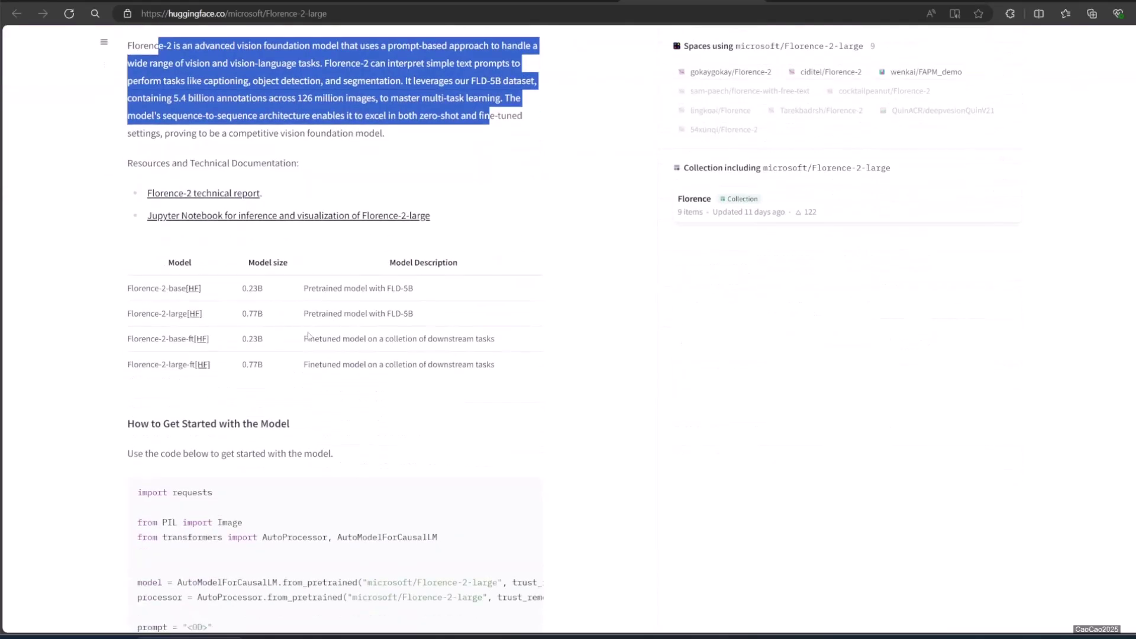
pyautogui.scroll(-15, 310, 330)
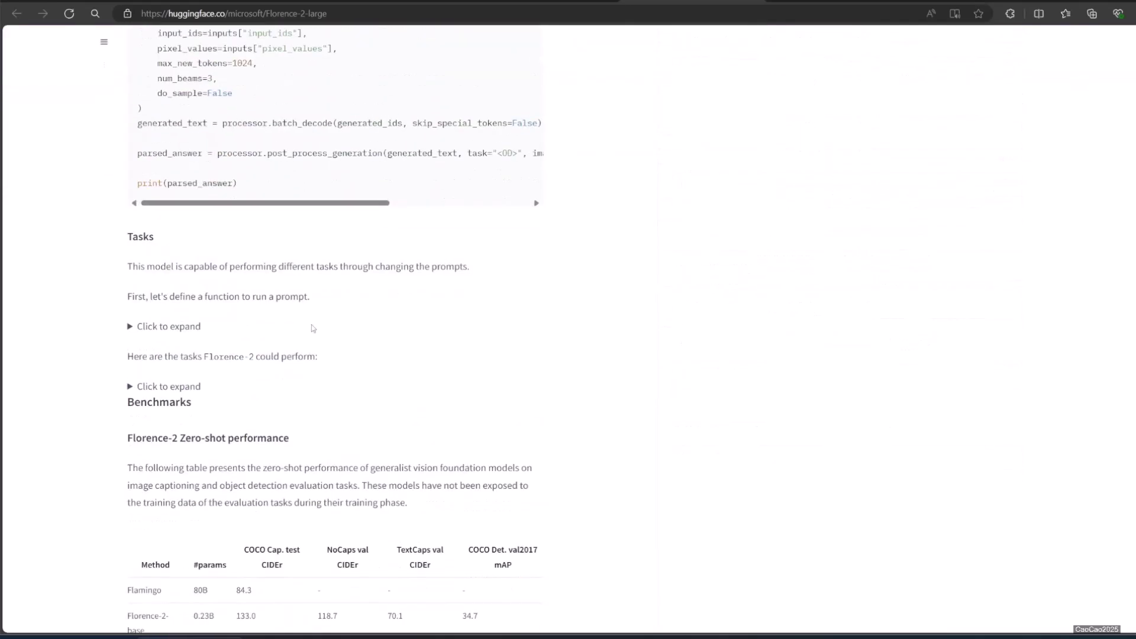
pyautogui.scroll(15, 314, 326)
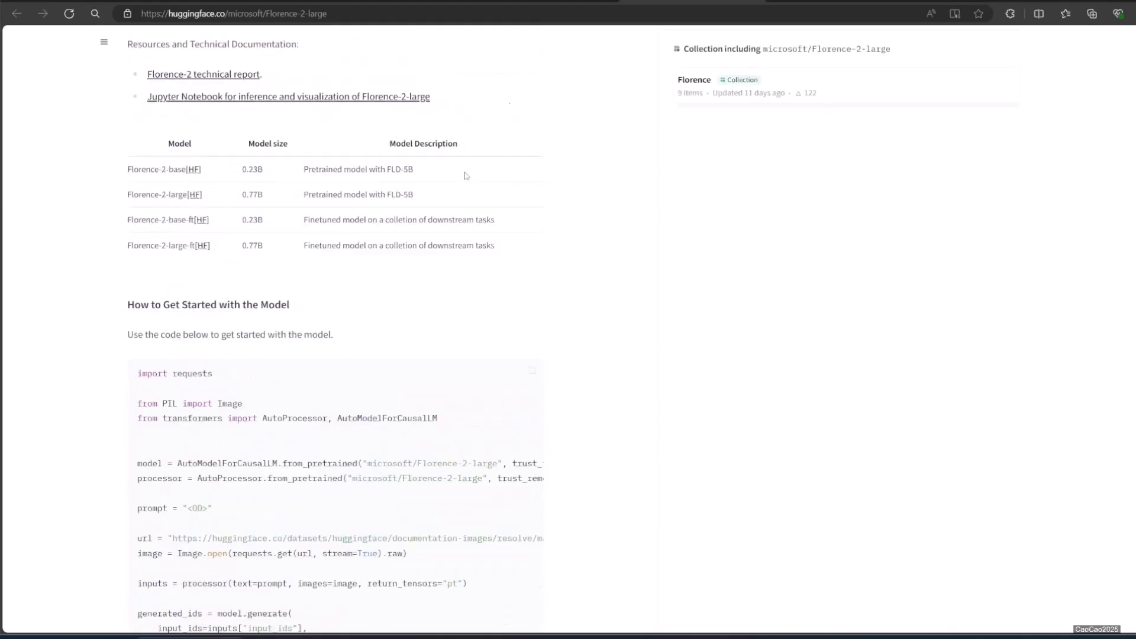
pyautogui.scroll(6, 159, 340)
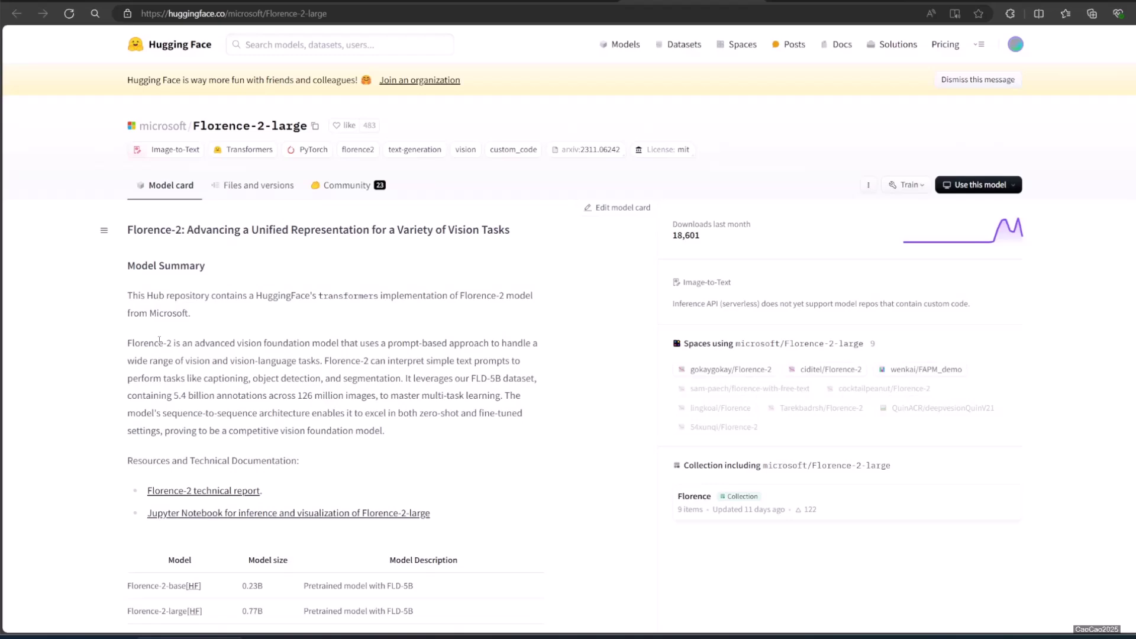
pyautogui.scroll(-8, 159, 340)
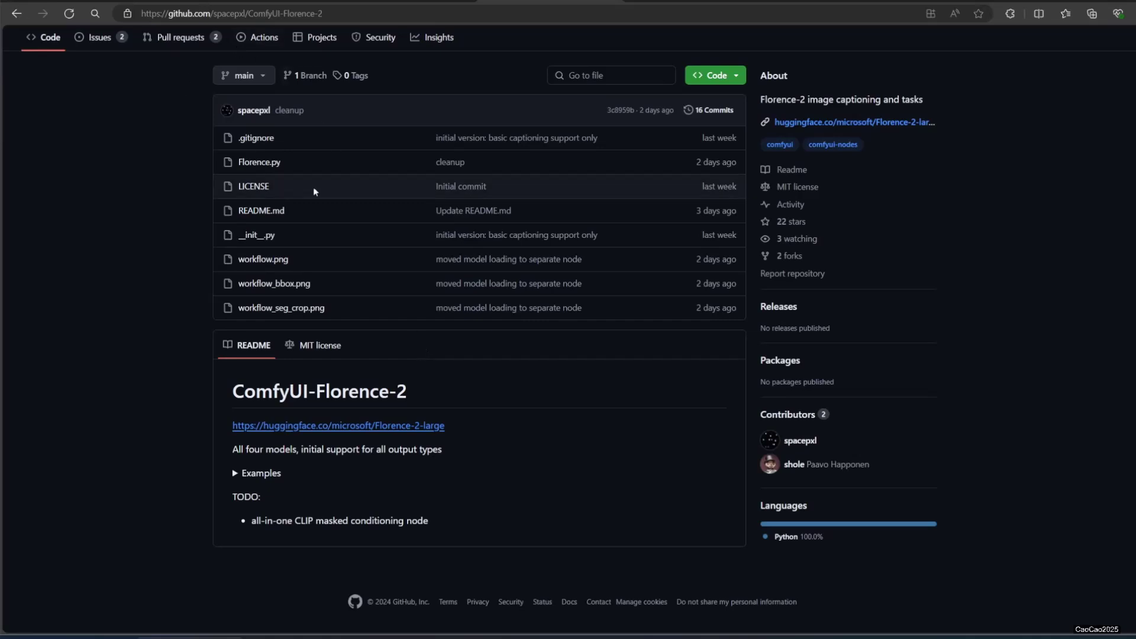
# Copy the web address of the spacepxl/ComfyUI-Florence-2 GitHub repository.
pyautogui.click(355, 14)
pyautogui.hotkey('ctrl', 'c')
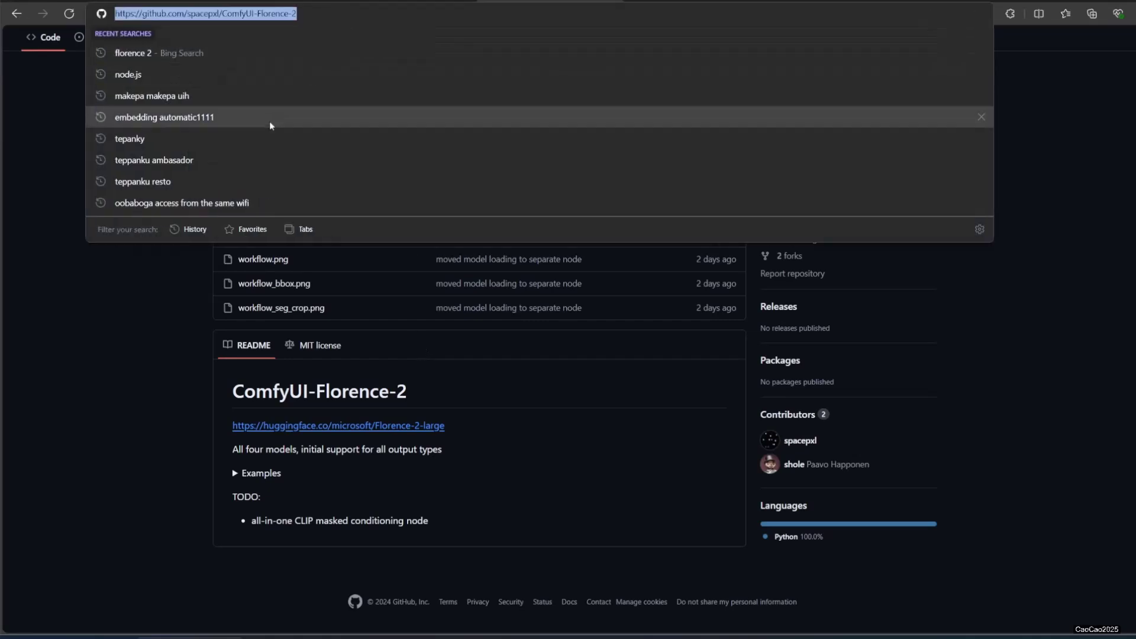
pyautogui.click(113, 392)
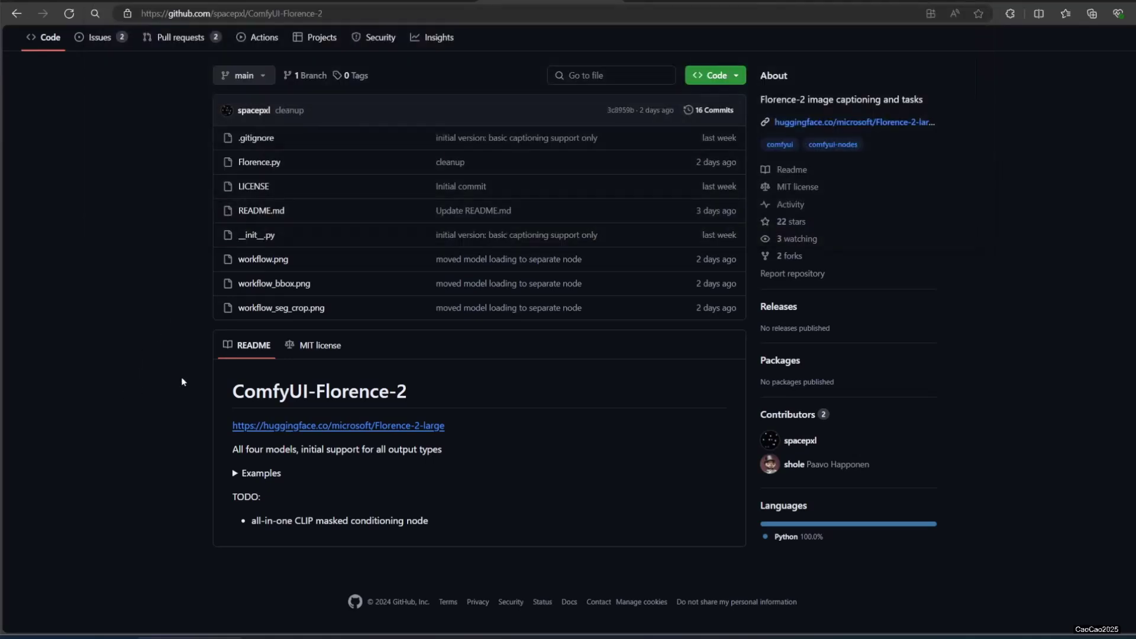
# Switch to ComfyUI, install the ComfyUI-Florence-2 custom node from the copied Git URL, and restart the server.
pyautogui.click(399, 3)
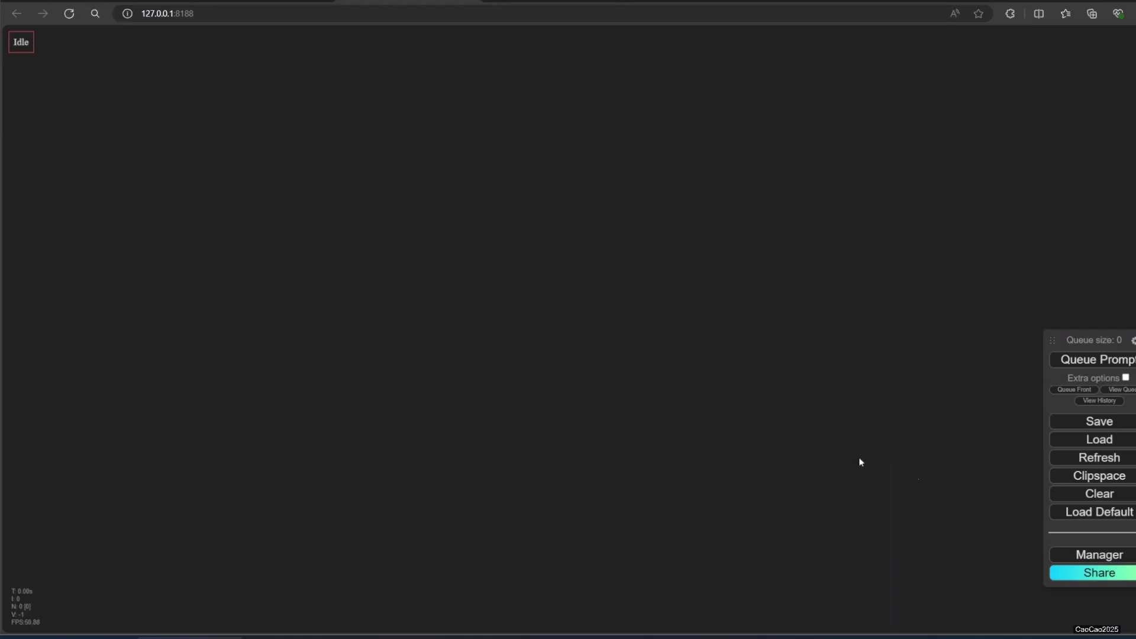
pyautogui.click(1080, 554)
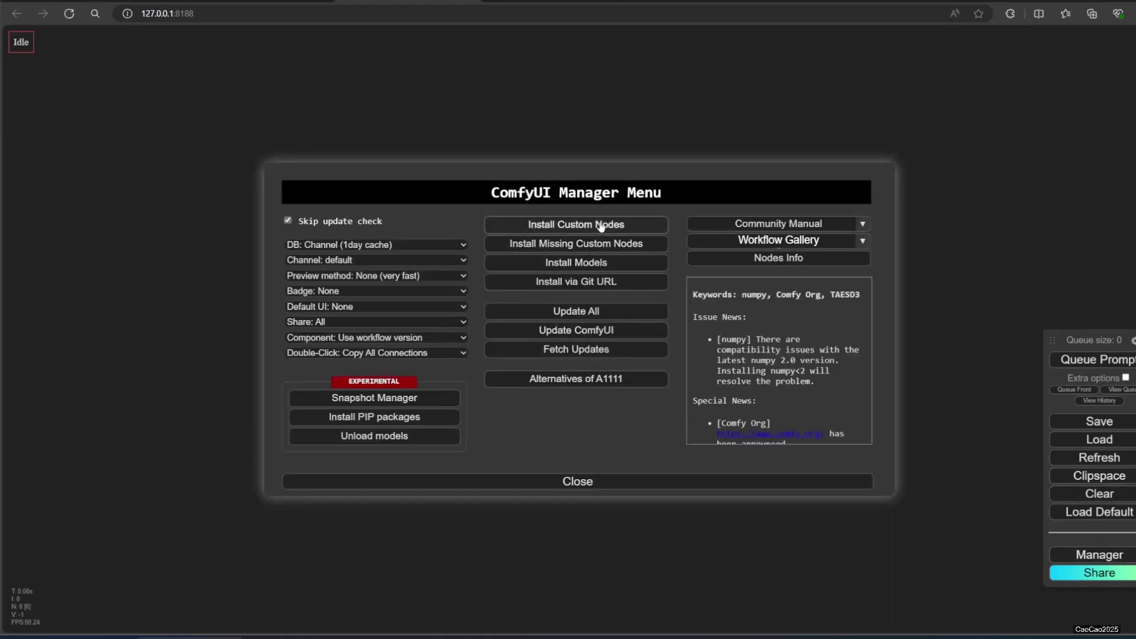
pyautogui.click(588, 284)
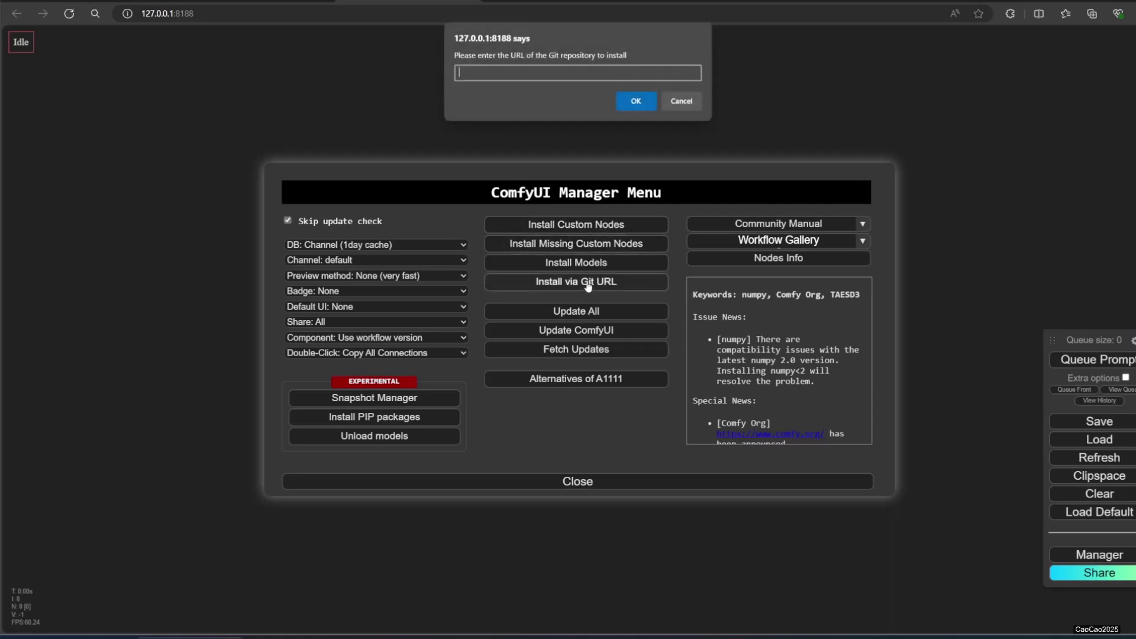
pyautogui.hotkey('ctrl', 'v')
pyautogui.click(632, 102)
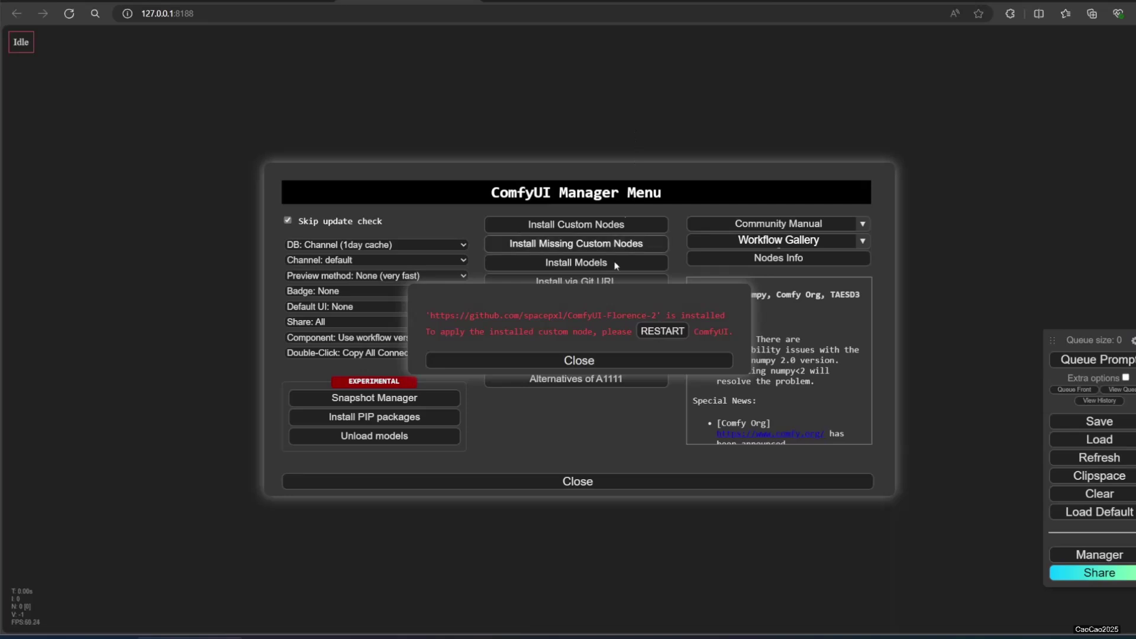
pyautogui.click(657, 332)
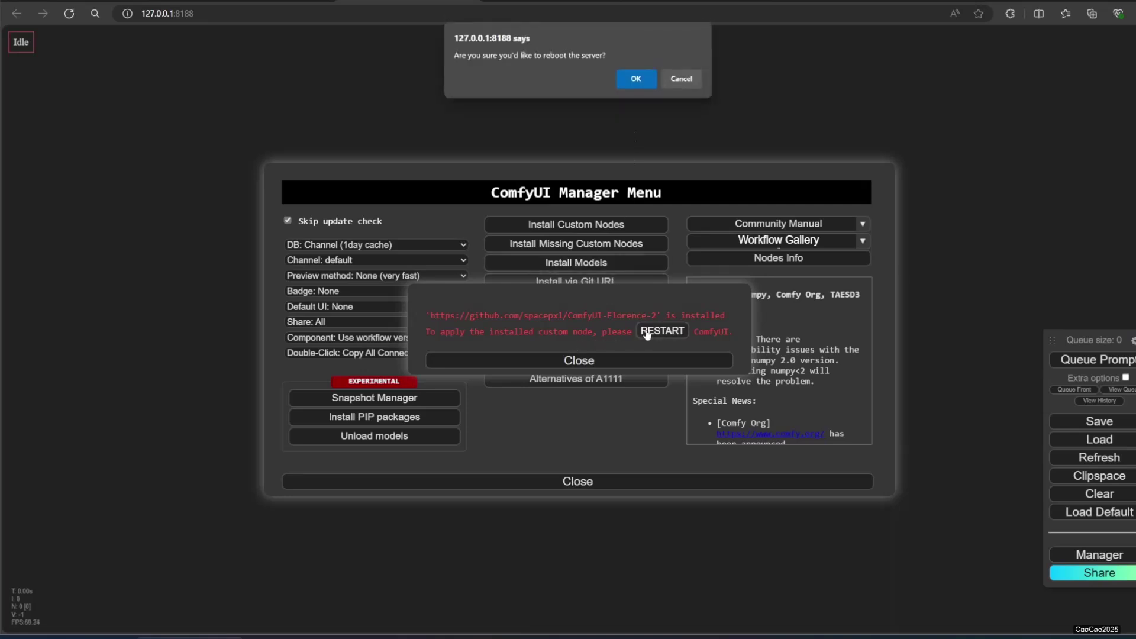
pyautogui.click(627, 74)
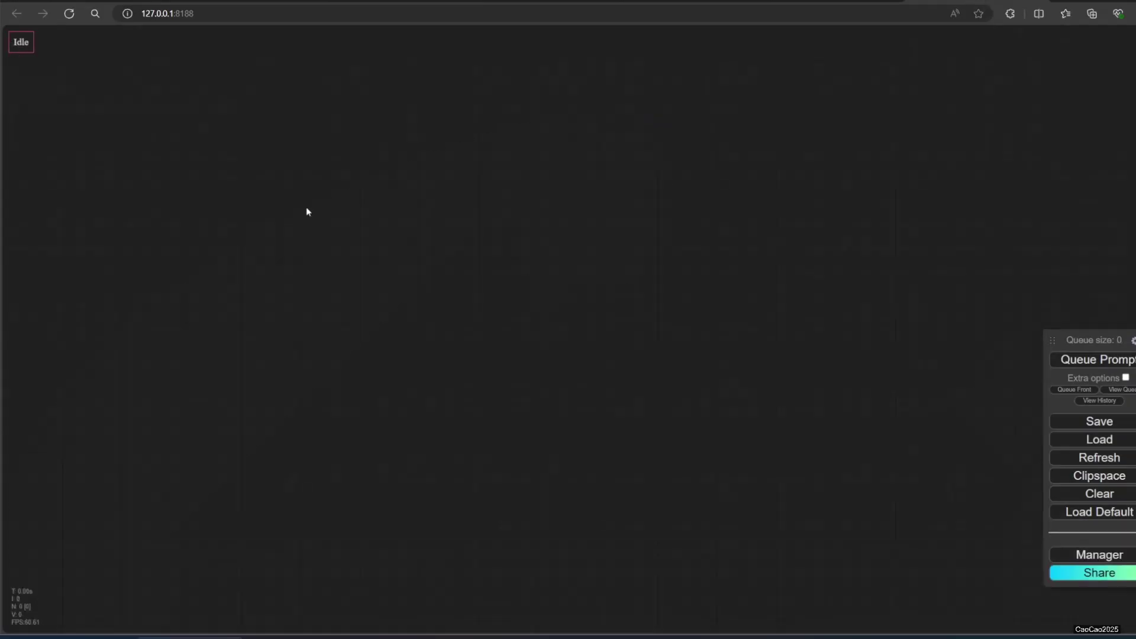
# Add a Load Florence2 Model node and a Florence2 node beside it on the empty canvas.
pyautogui.rightClick(306, 211)
pyautogui.click(314, 211)
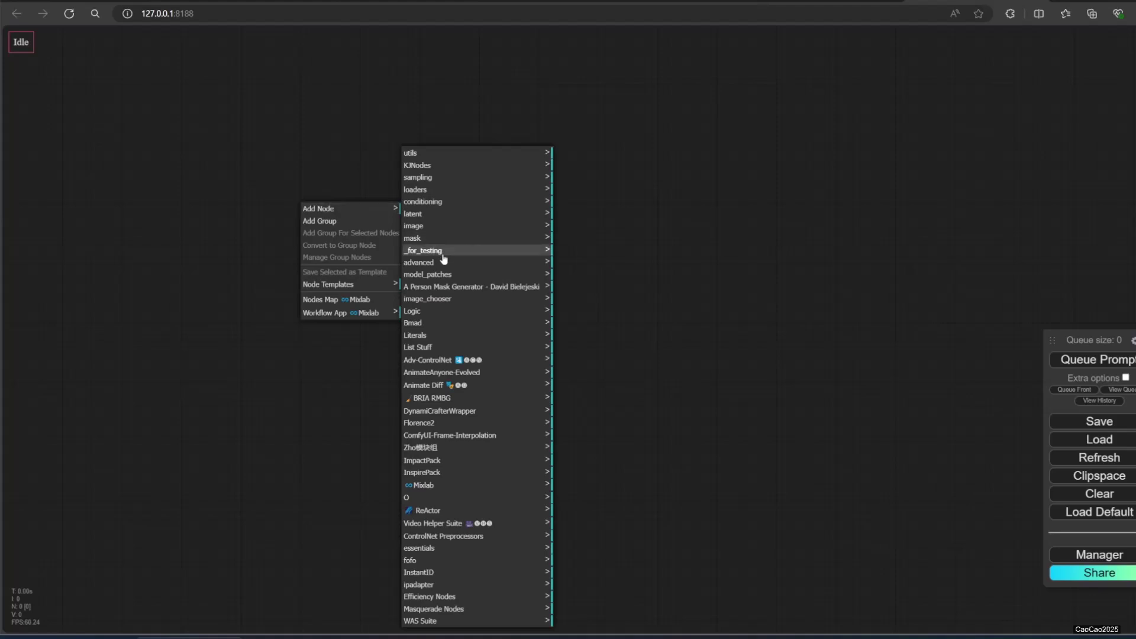
pyautogui.click(453, 424)
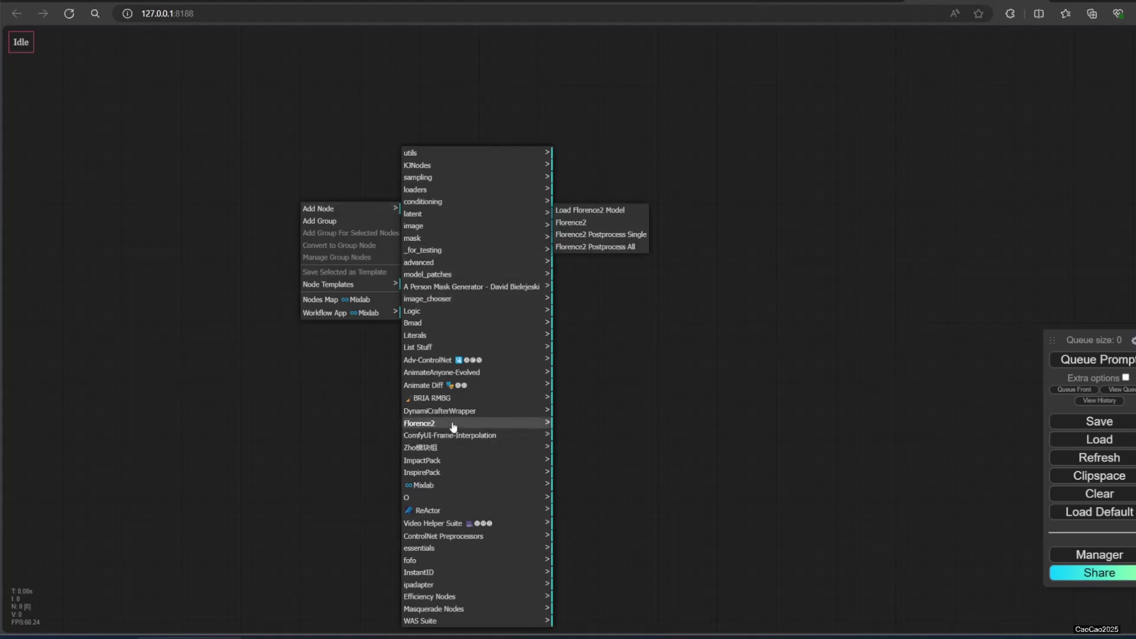
pyautogui.click(633, 214)
pyautogui.rightClick(560, 229)
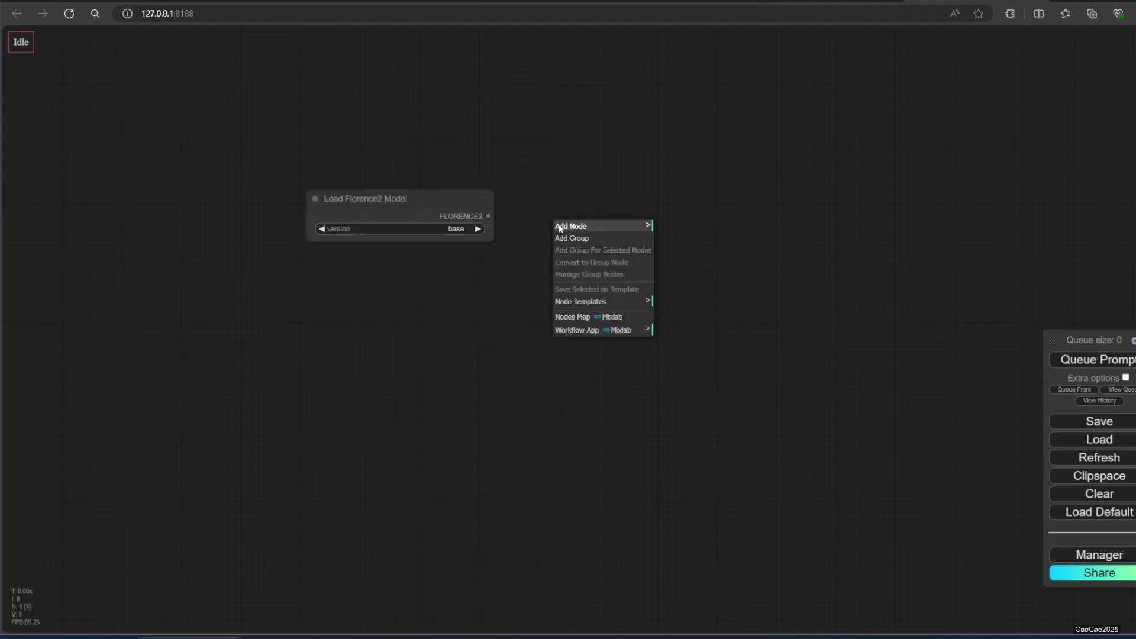
pyautogui.click(610, 228)
pyautogui.click(664, 423)
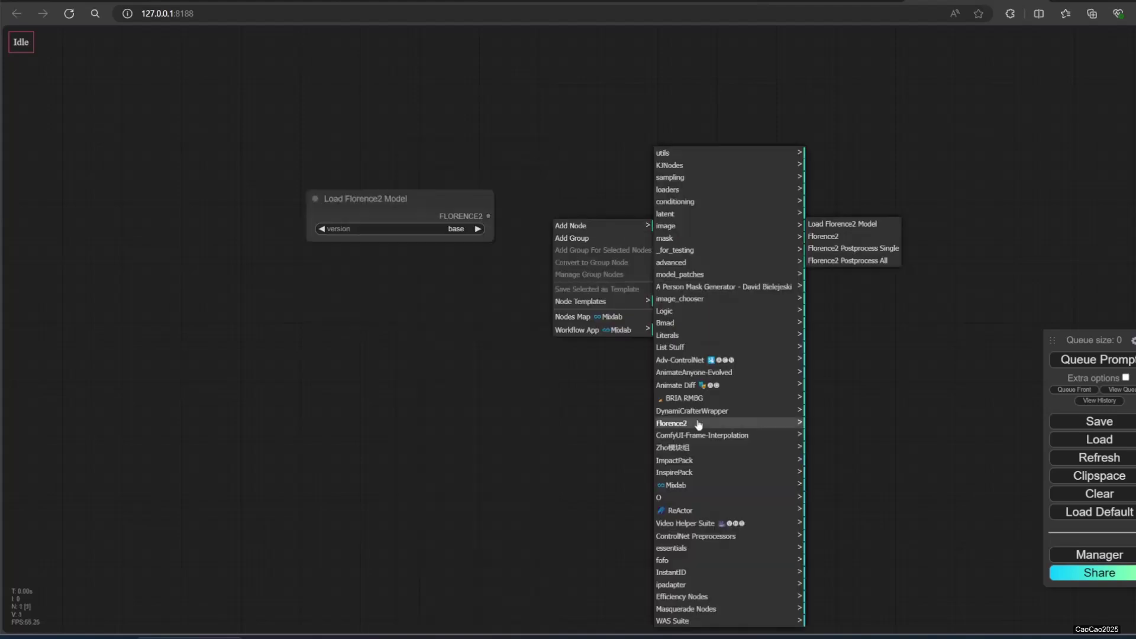
pyautogui.click(863, 243)
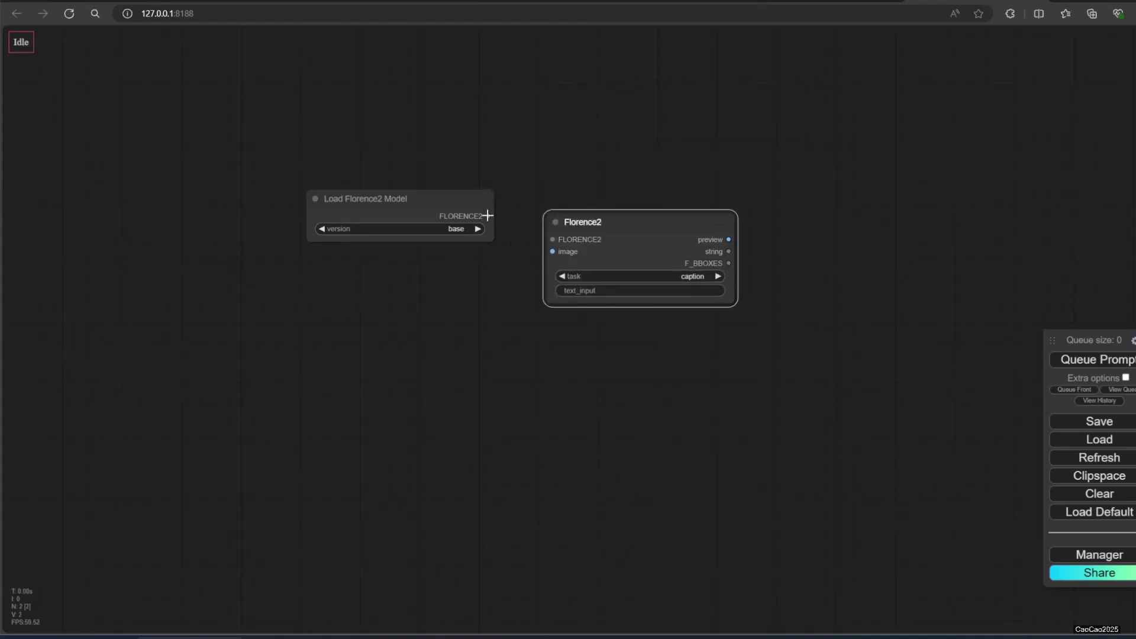
# Connect the model loader's FLORENCE2 output to the Florence2 node and set the loader's version to large-ft.
pyautogui.moveTo(488, 216); pyautogui.dragTo(552, 239)
pyautogui.click(485, 235)
pyautogui.click(477, 229)
pyautogui.click(478, 229)
pyautogui.click(461, 230)
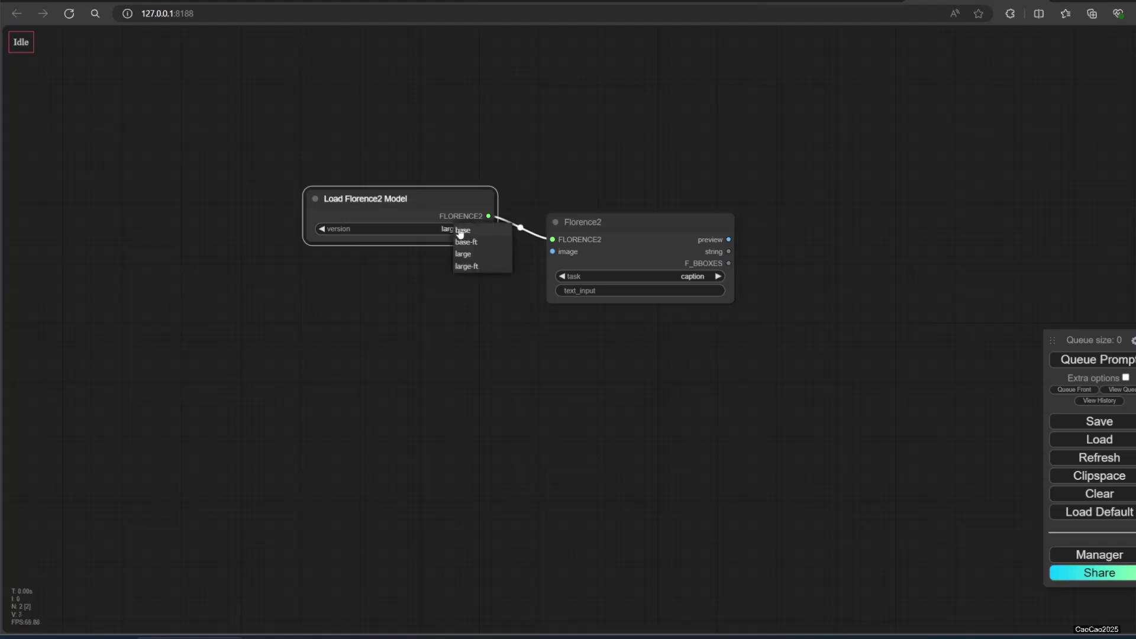
pyautogui.click(480, 266)
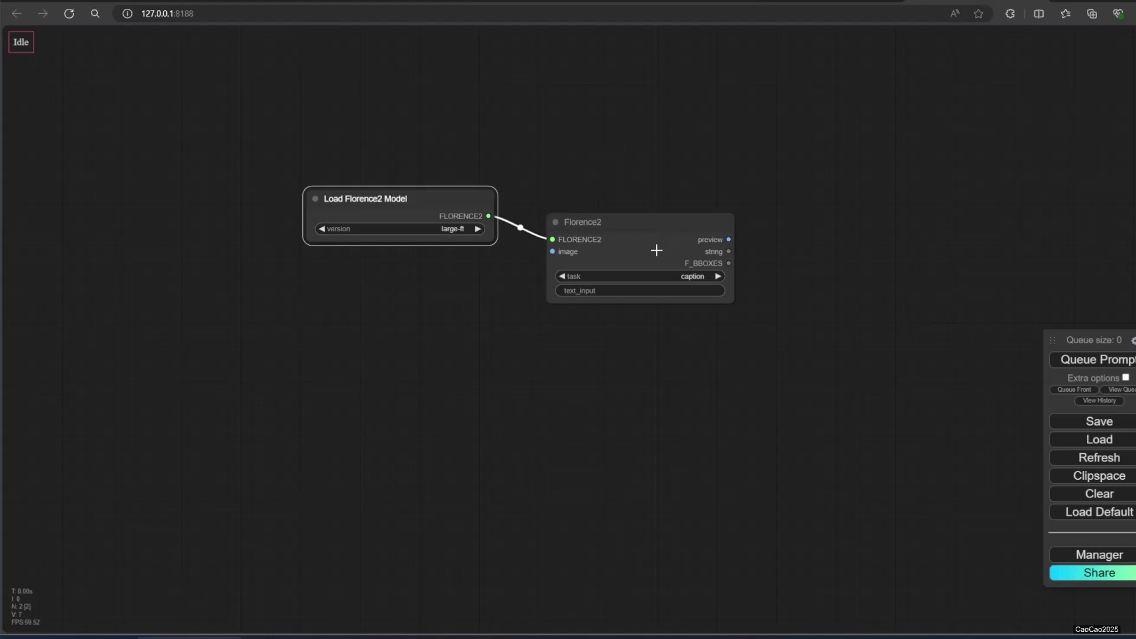
# Add a Preview Image node and connect the Florence2 node's preview output to its images input.
pyautogui.click(815, 252)
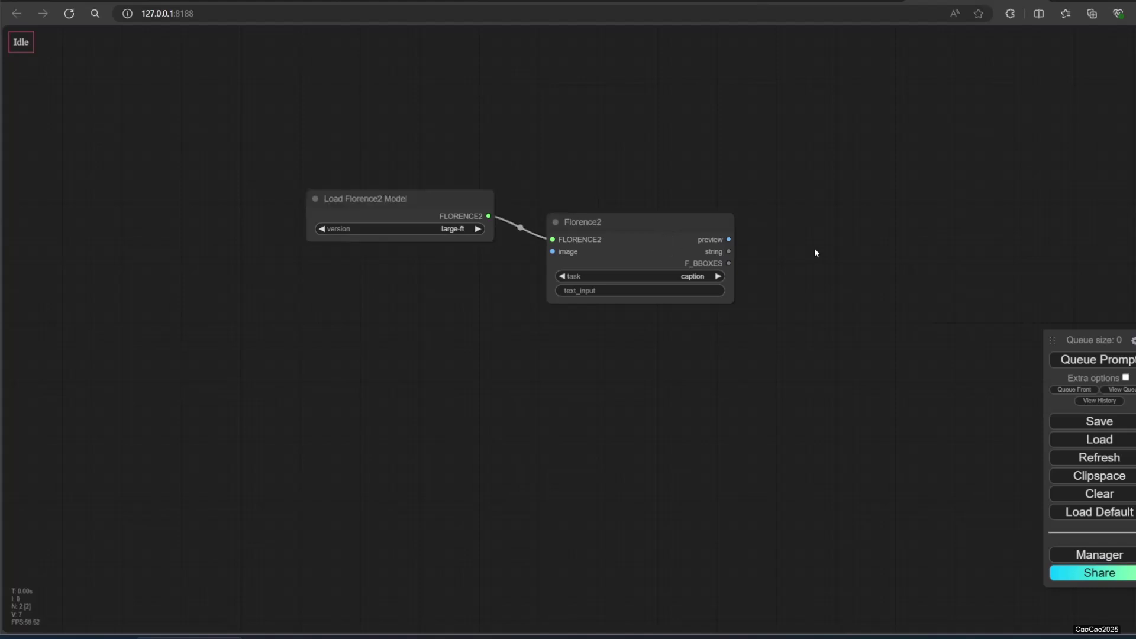
pyautogui.doubleClick(808, 233)
pyautogui.write('IMAGE')
pyautogui.click(814, 299)
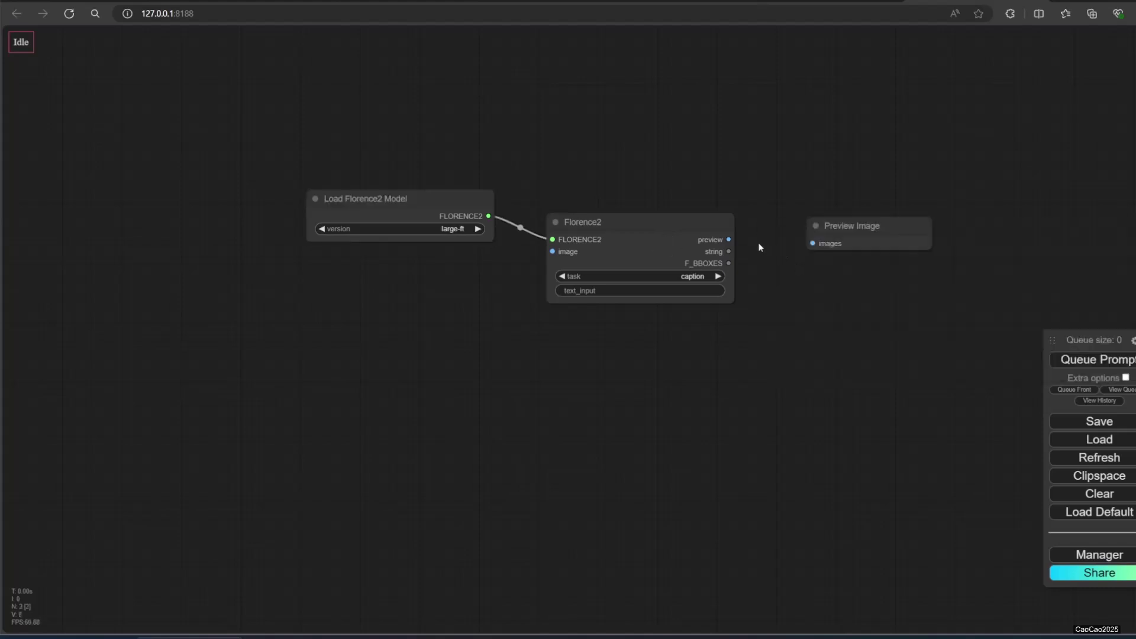
pyautogui.moveTo(729, 236); pyautogui.dragTo(818, 243)
# Add a ShowTextForGPT node below the image preview and connect the Florence2 string output to its text input.
pyautogui.scroll(-2, 826, 322)
pyautogui.doubleClick(827, 322)
pyautogui.write('showt')
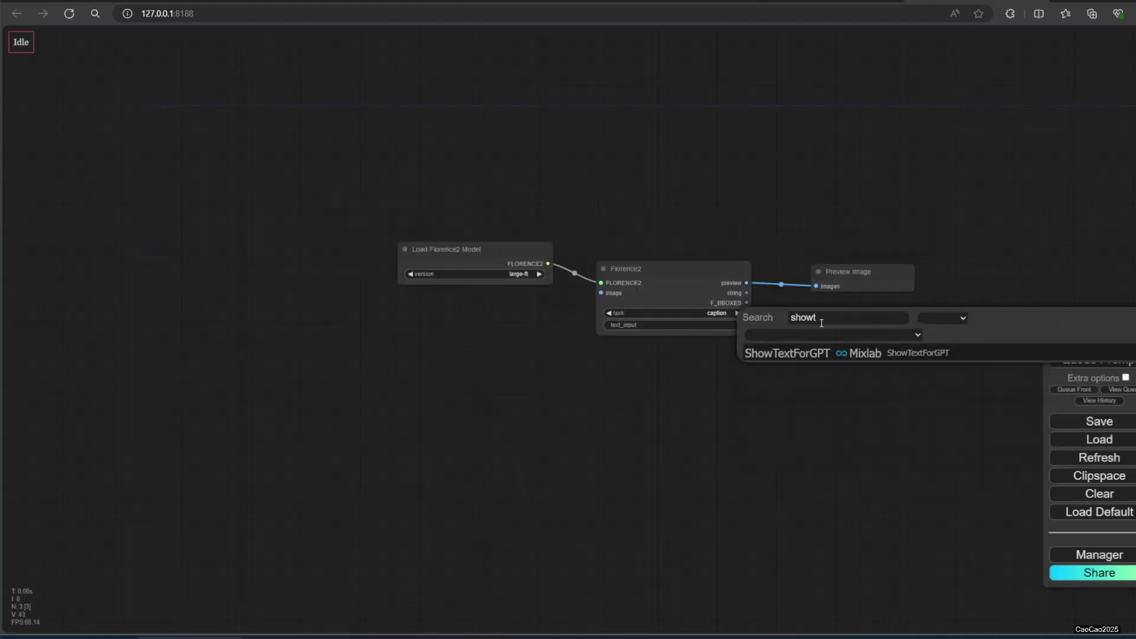
pyautogui.click(823, 354)
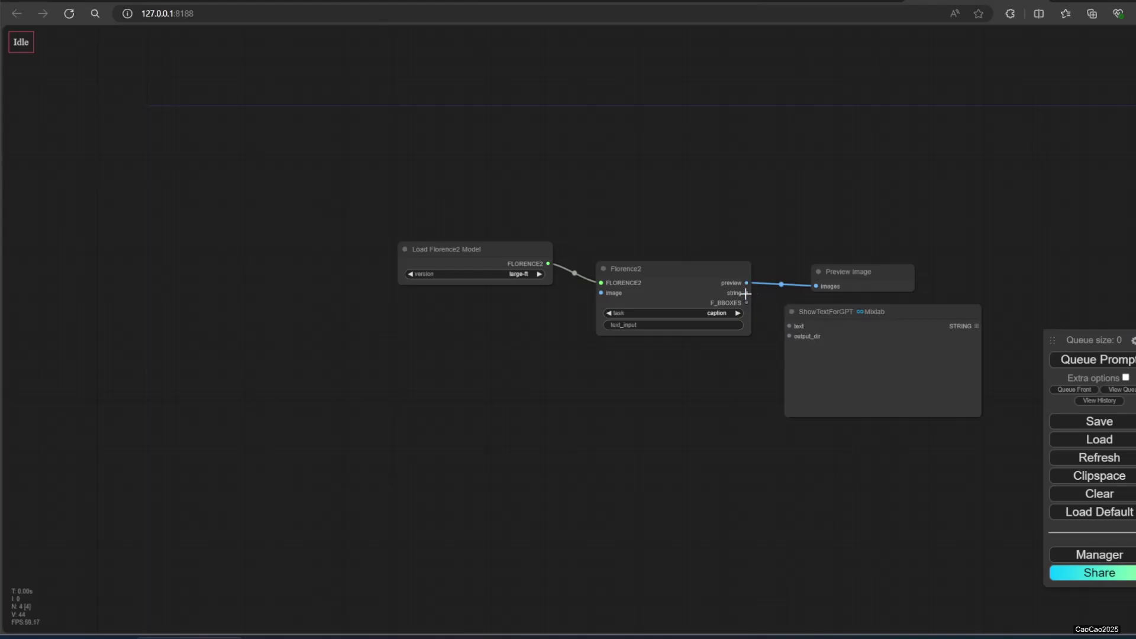
pyautogui.moveTo(747, 293); pyautogui.dragTo(785, 329)
# Add a Florence2 Postprocess Single node below the text node and connect the Florence2 node's F_BBOXES output to it.
pyautogui.rightClick(782, 446)
pyautogui.click(782, 449)
pyautogui.click(915, 424)
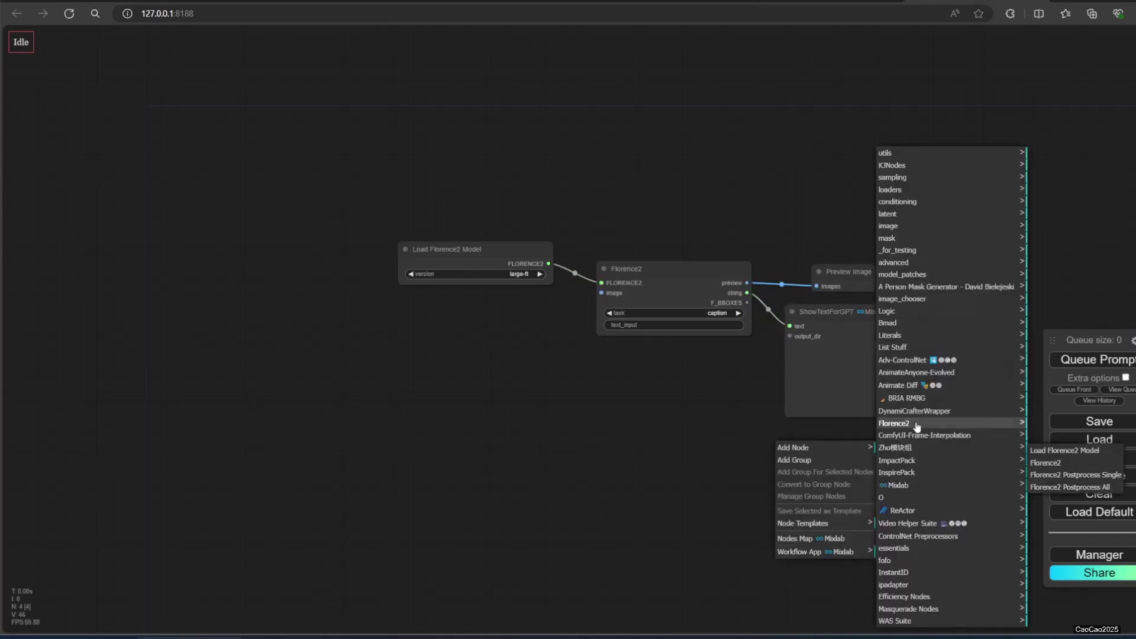
pyautogui.click(1053, 477)
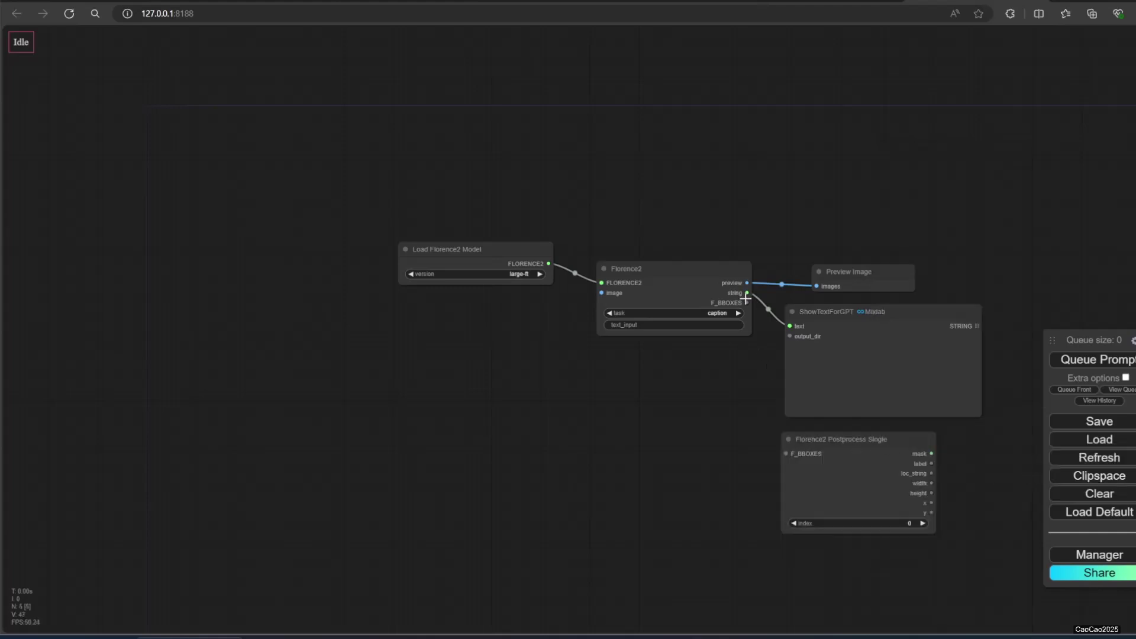
pyautogui.moveTo(746, 302); pyautogui.dragTo(787, 454)
# Add a Mask Preview node next to Florence2 Postprocess Single and connect the mask output to its mask input.
pyautogui.doubleClick(1008, 532)
pyautogui.write('maskp')
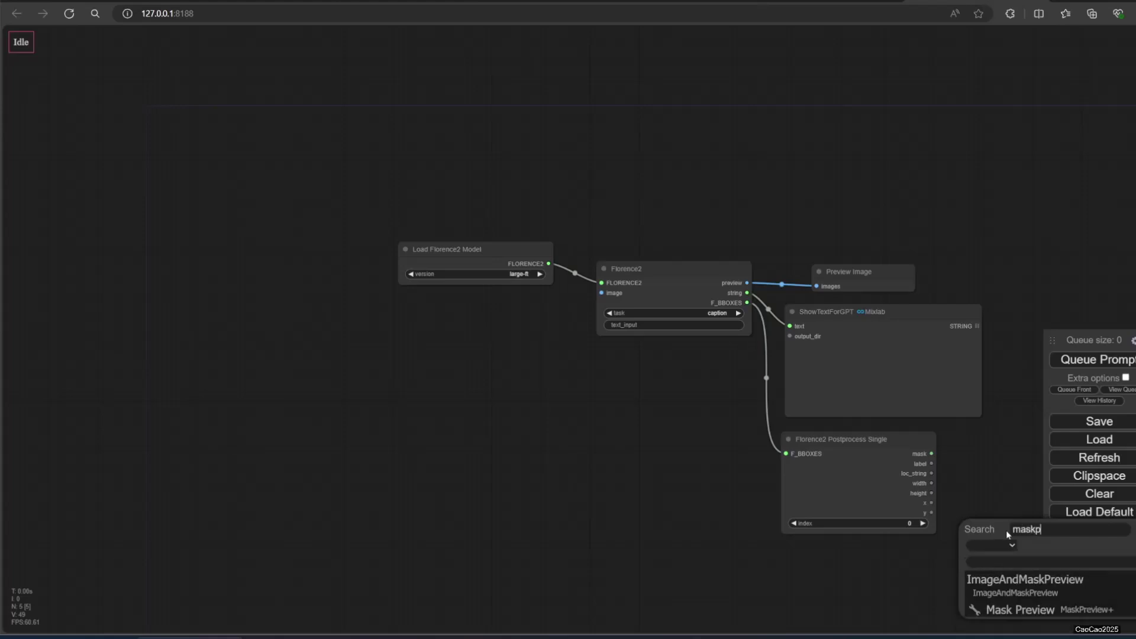
pyautogui.click(1006, 611)
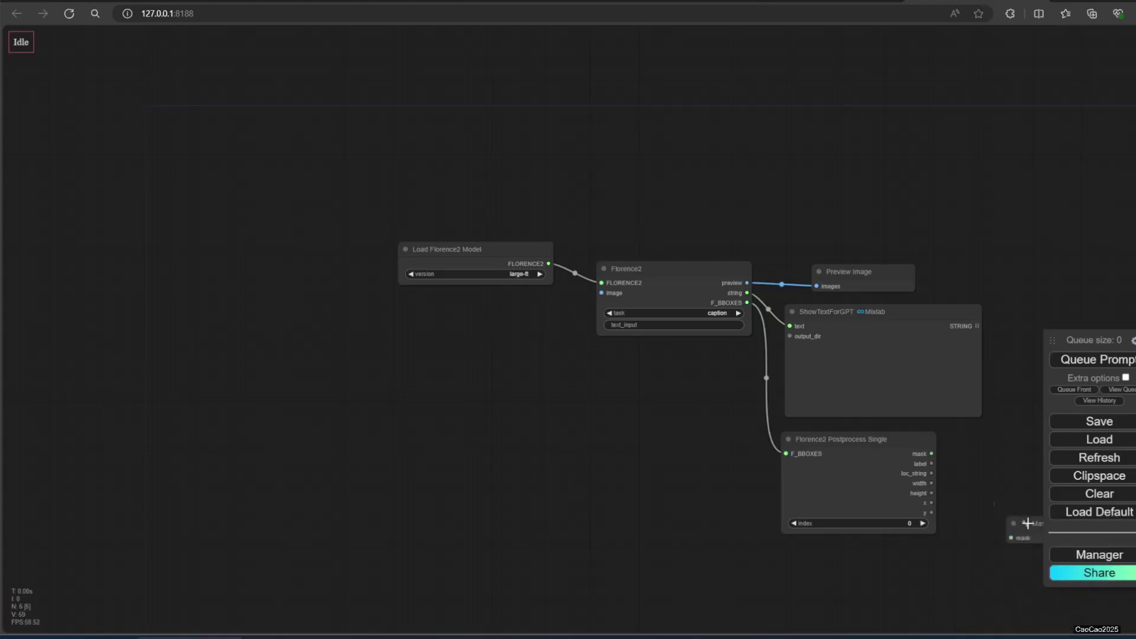
pyautogui.moveTo(565, 472); pyautogui.dragTo(339, 474)
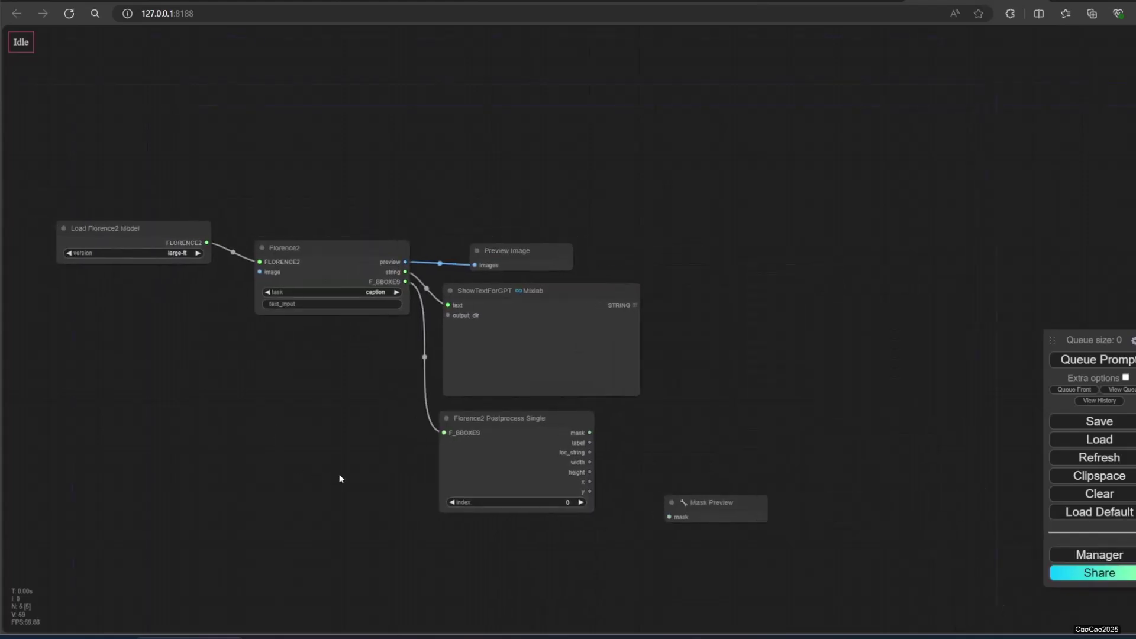
pyautogui.click(700, 502)
pyautogui.moveTo(700, 502); pyautogui.dragTo(659, 428)
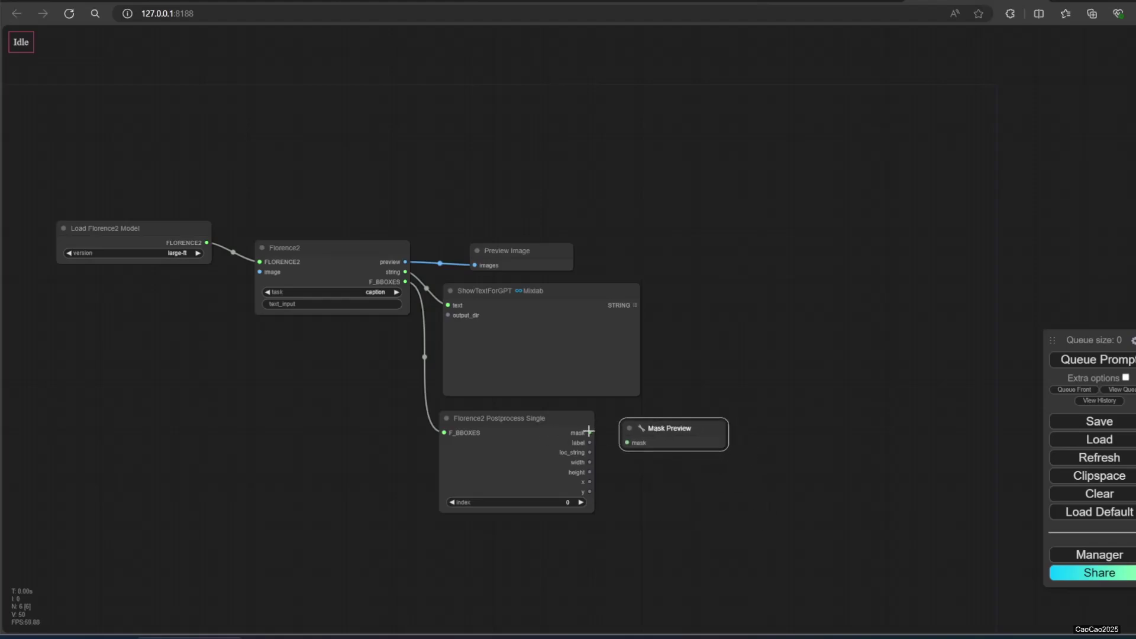
pyautogui.moveTo(590, 433); pyautogui.dragTo(627, 443)
pyautogui.moveTo(627, 442); pyautogui.dragTo(628, 443)
# Add a Load Image node below the model loader and connect its IMAGE output to the Florence2 image input.
pyautogui.doubleClick(114, 390)
pyautogui.write('load i')
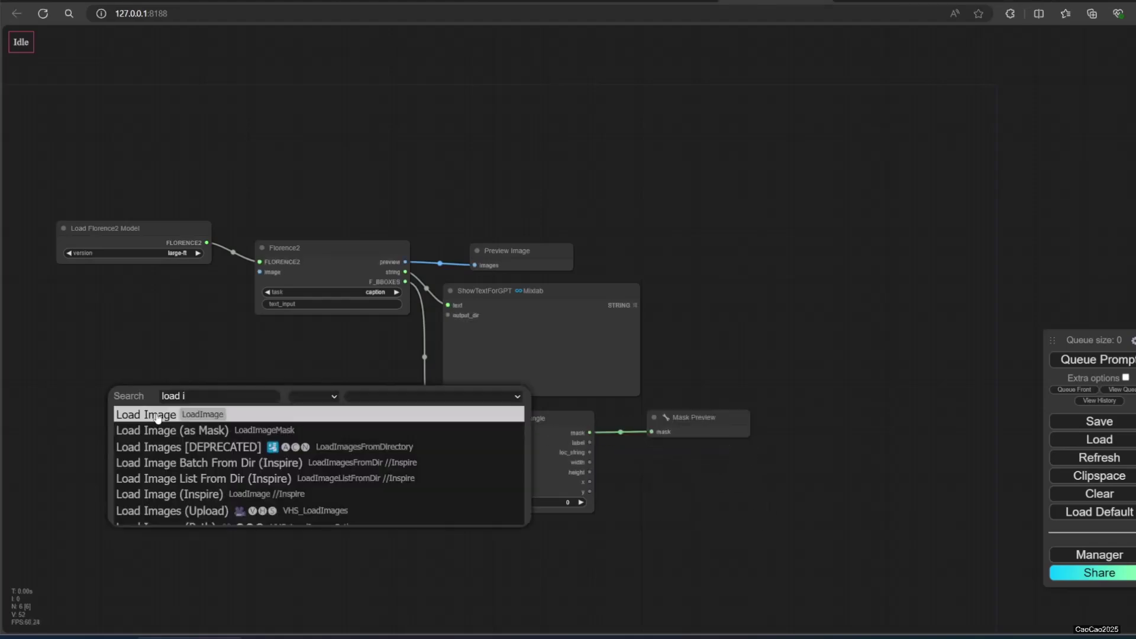
pyautogui.click(157, 418)
pyautogui.moveTo(158, 418); pyautogui.dragTo(64, 336)
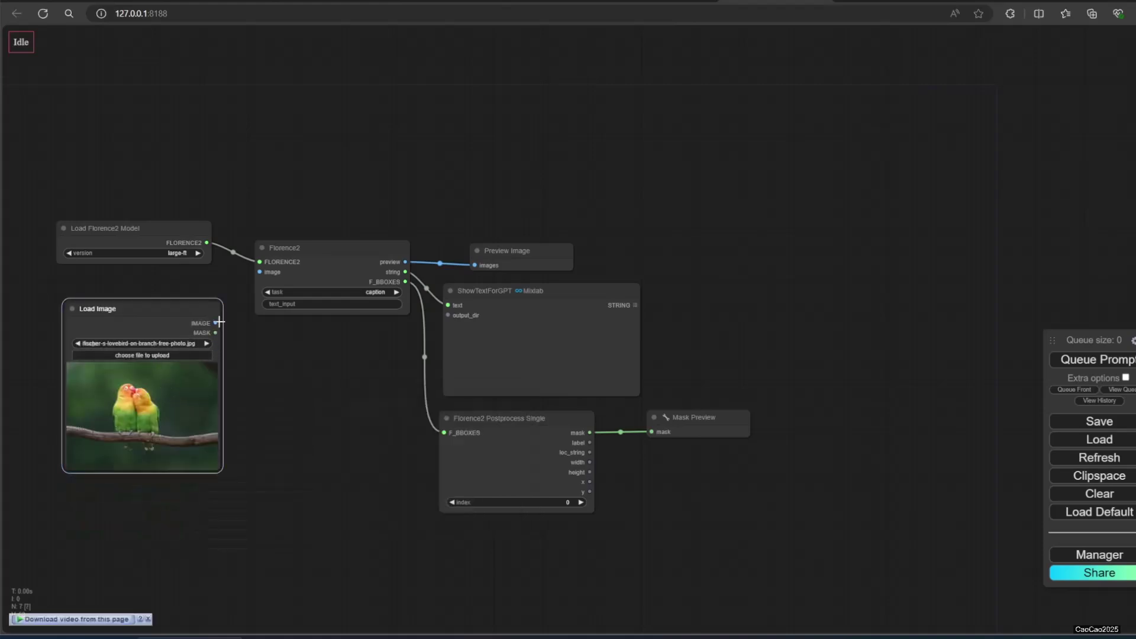
pyautogui.moveTo(215, 323); pyautogui.dragTo(260, 271)
# Queue the Florence2 workflow and switch to the command console to check the model download.
pyautogui.click(1084, 360)
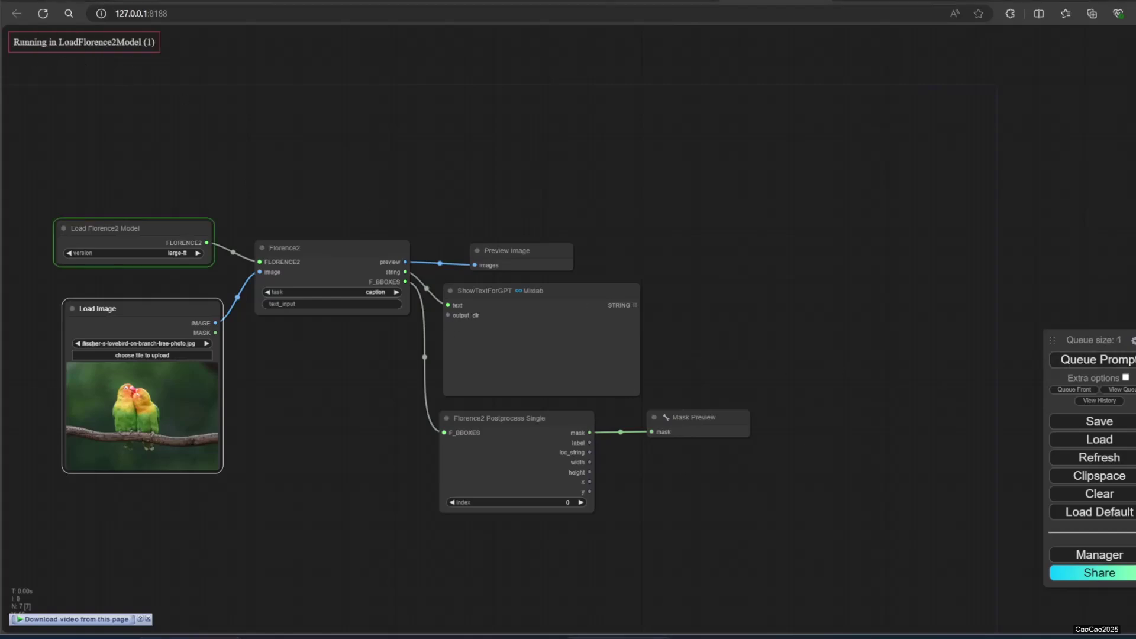
pyautogui.hotkey('alt', 'Tab')
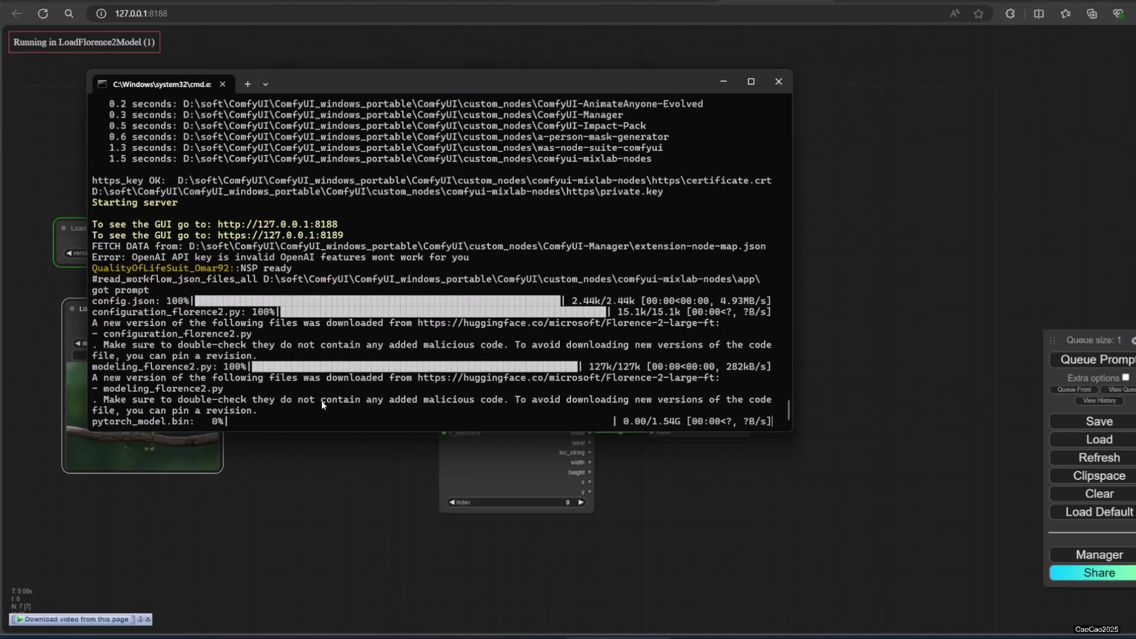
# Return to the workflow canvas and examine the generated caption in the ShowTextForGPT node.
pyautogui.click(689, 516)
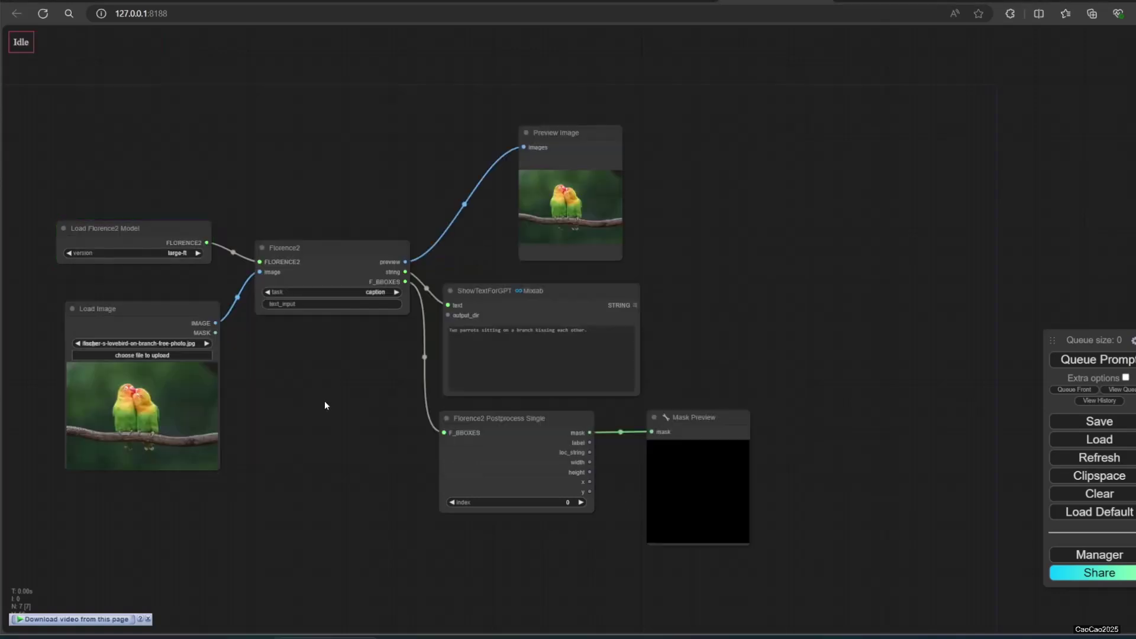
pyautogui.scroll(2, 373, 379)
pyautogui.moveTo(389, 381); pyautogui.dragTo(482, 373)
pyautogui.scroll(1, 482, 373)
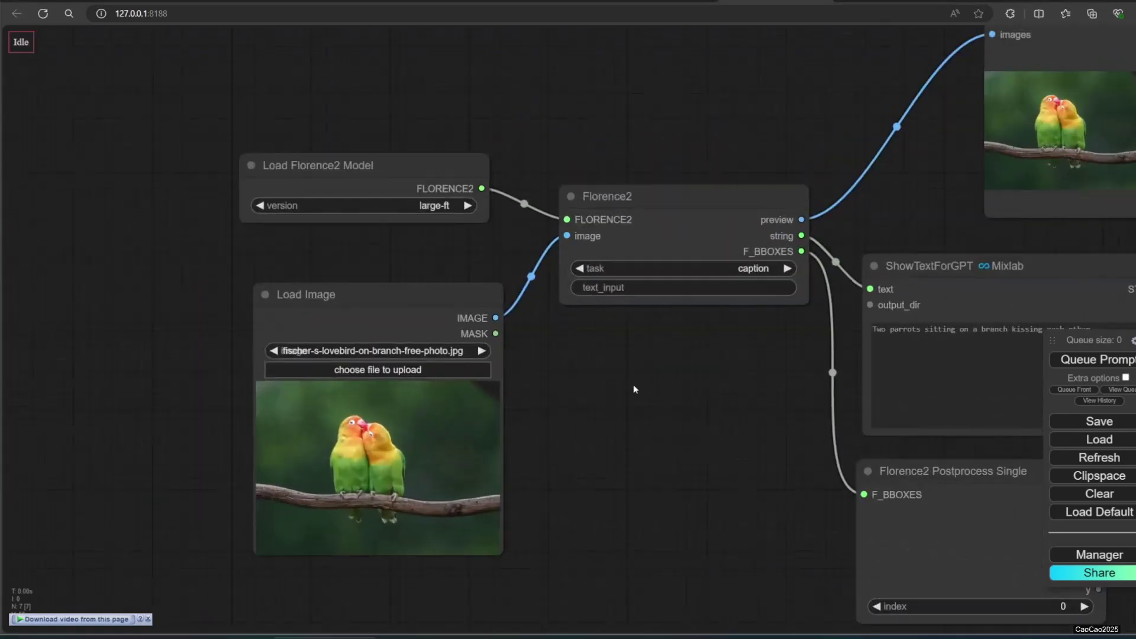
pyautogui.moveTo(634, 385); pyautogui.dragTo(307, 365)
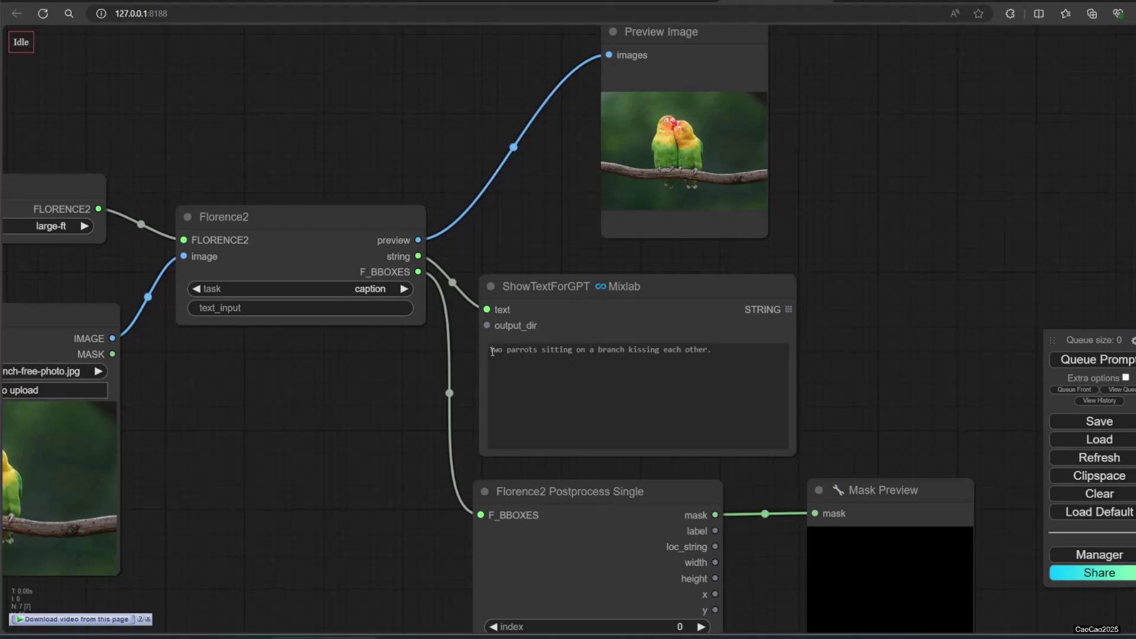
pyautogui.moveTo(492, 351); pyautogui.dragTo(747, 349)
pyautogui.click(931, 382)
# Set the Florence2 task to detailed caption, run the workflow and select the resulting text in the ShowTextForGPT node.
pyautogui.scroll(-3, 890, 410)
pyautogui.scroll(3, 429, 198)
pyautogui.click(630, 325)
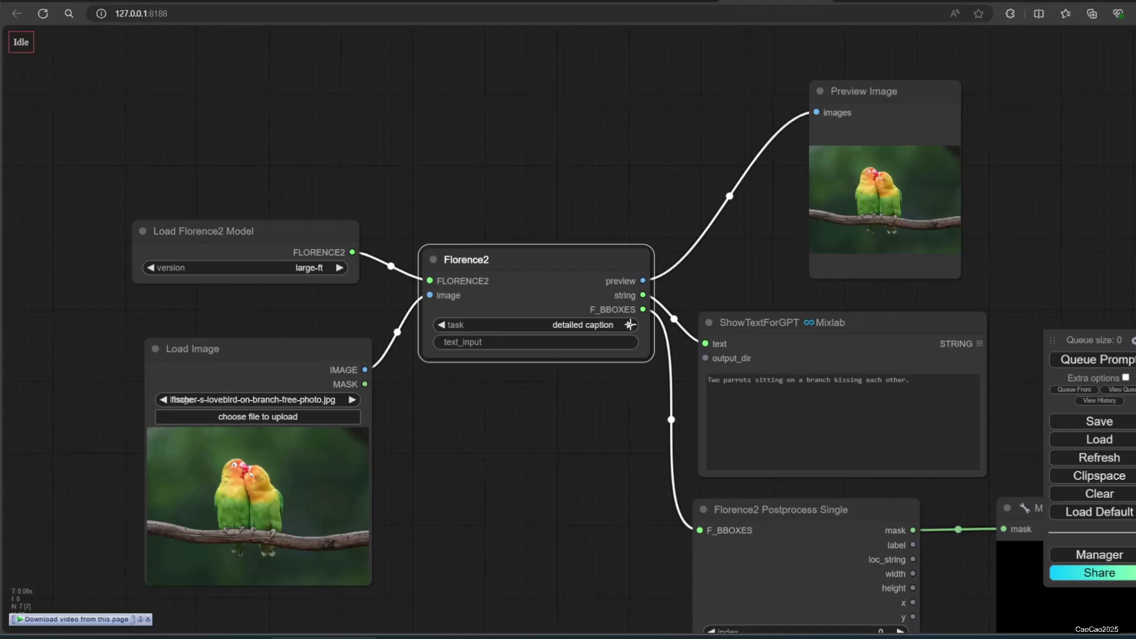
pyautogui.click(1077, 360)
pyautogui.click(958, 389)
pyautogui.hotkey('ctrl', 'a')
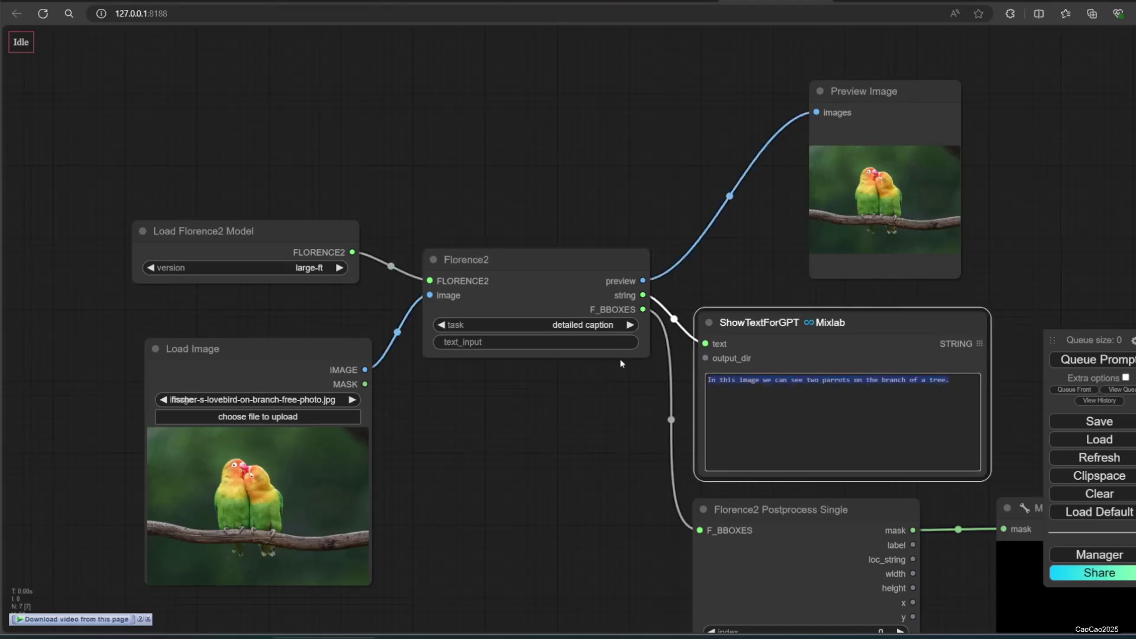
# Set the Florence2 task to more detailed caption and run the workflow.
pyautogui.click(630, 325)
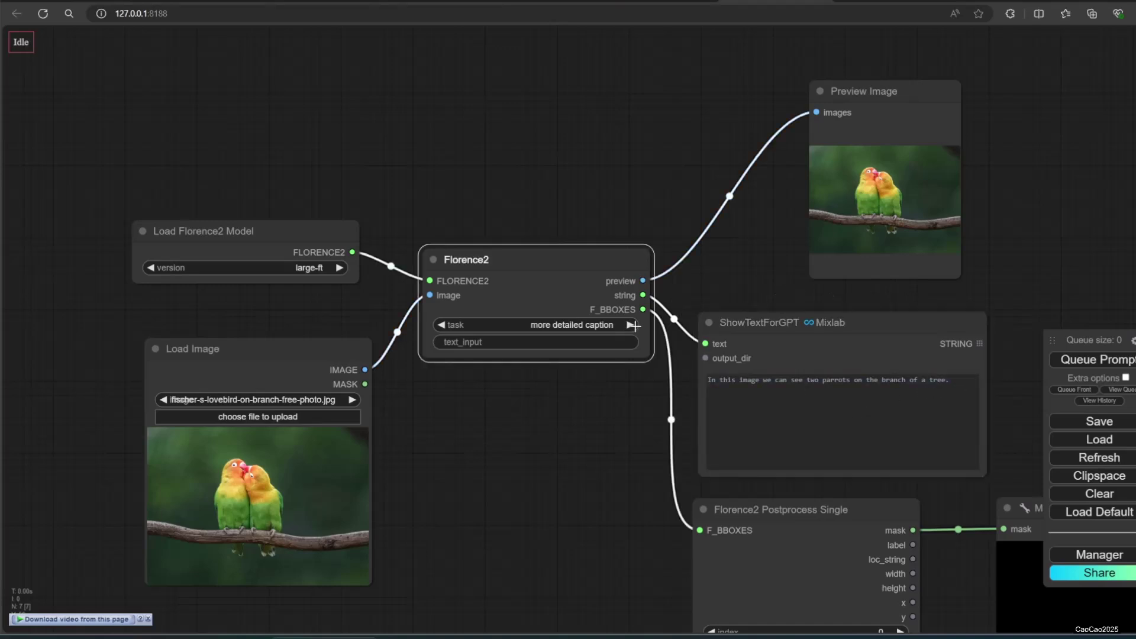
pyautogui.click(1073, 363)
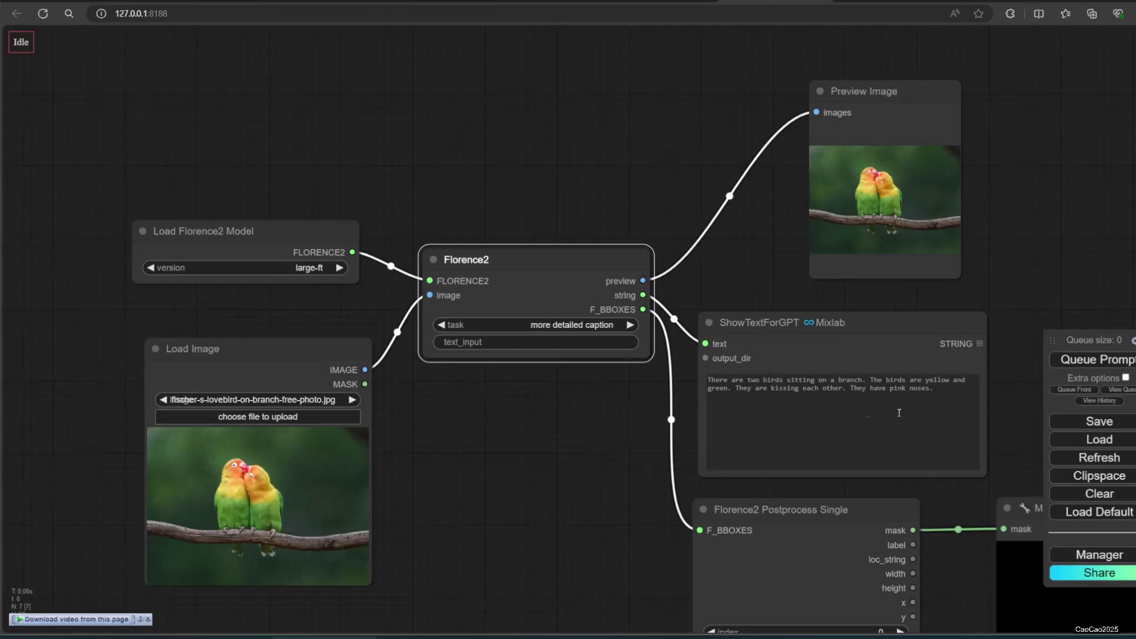
# Run the workflow with the object detection task and move the Mask Preview node next to Florence2 Postprocess Single.
pyautogui.click(630, 325)
pyautogui.click(1064, 360)
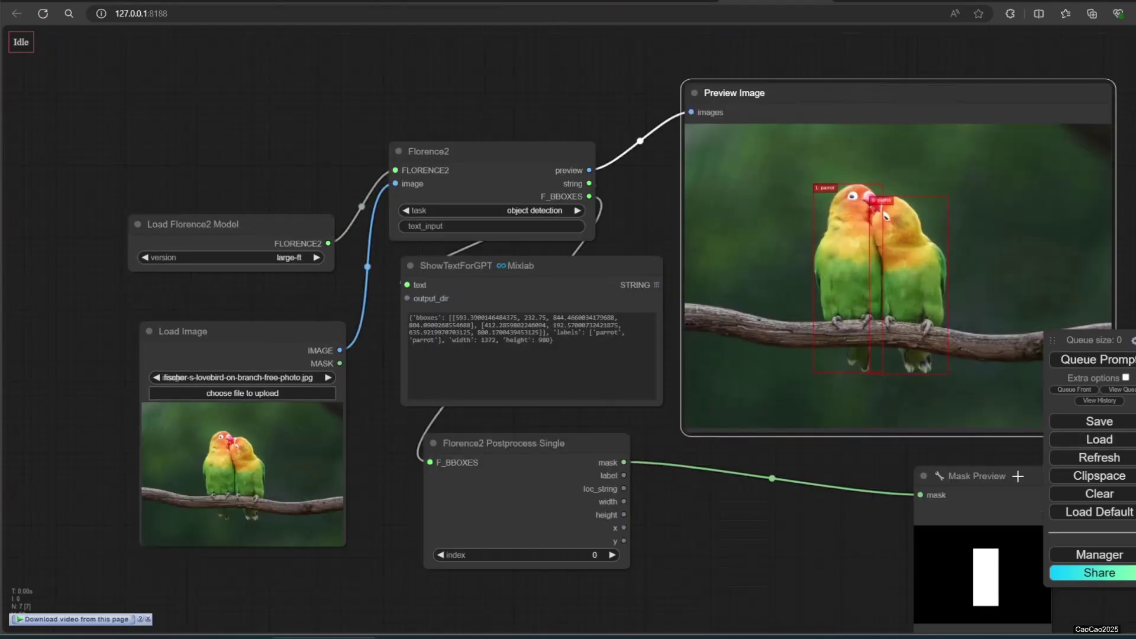
pyautogui.moveTo(984, 485); pyautogui.dragTo(764, 461)
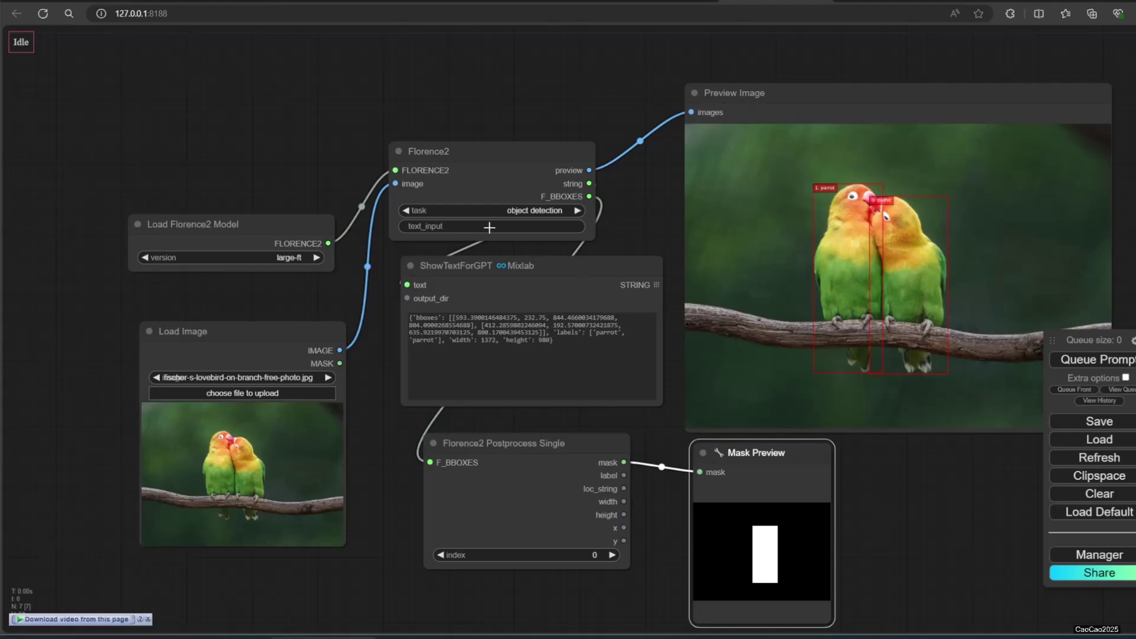
# Run the workflow with the Florence2 task set to dense region caption and again with region proposal.
pyautogui.click(577, 210)
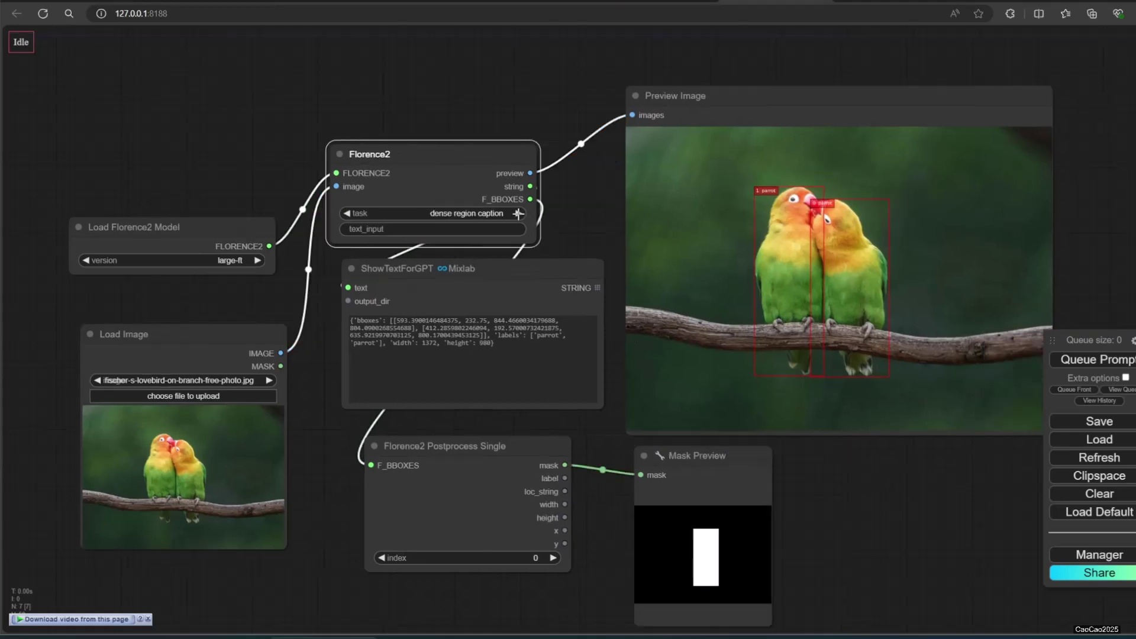
pyautogui.click(1082, 359)
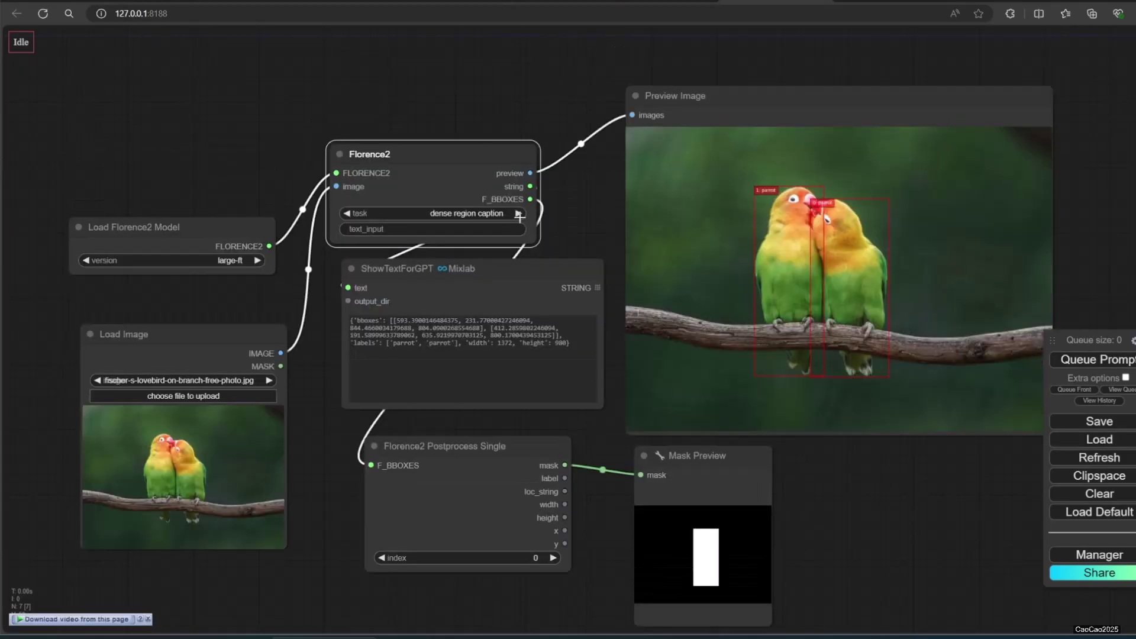
pyautogui.click(519, 213)
pyautogui.click(1073, 360)
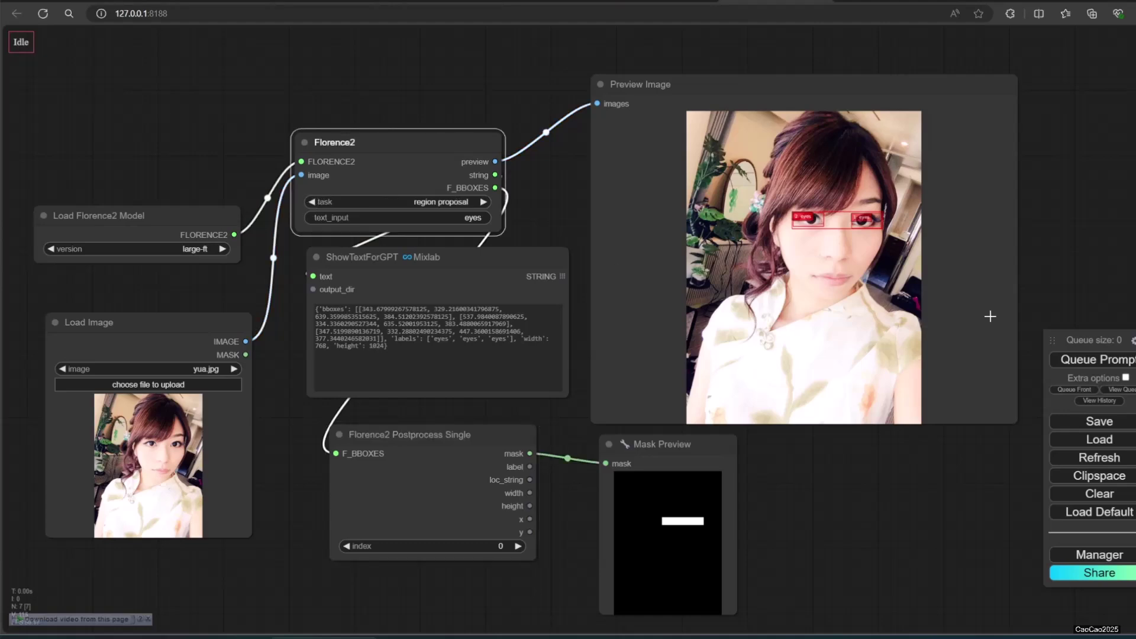
pyautogui.click(1083, 361)
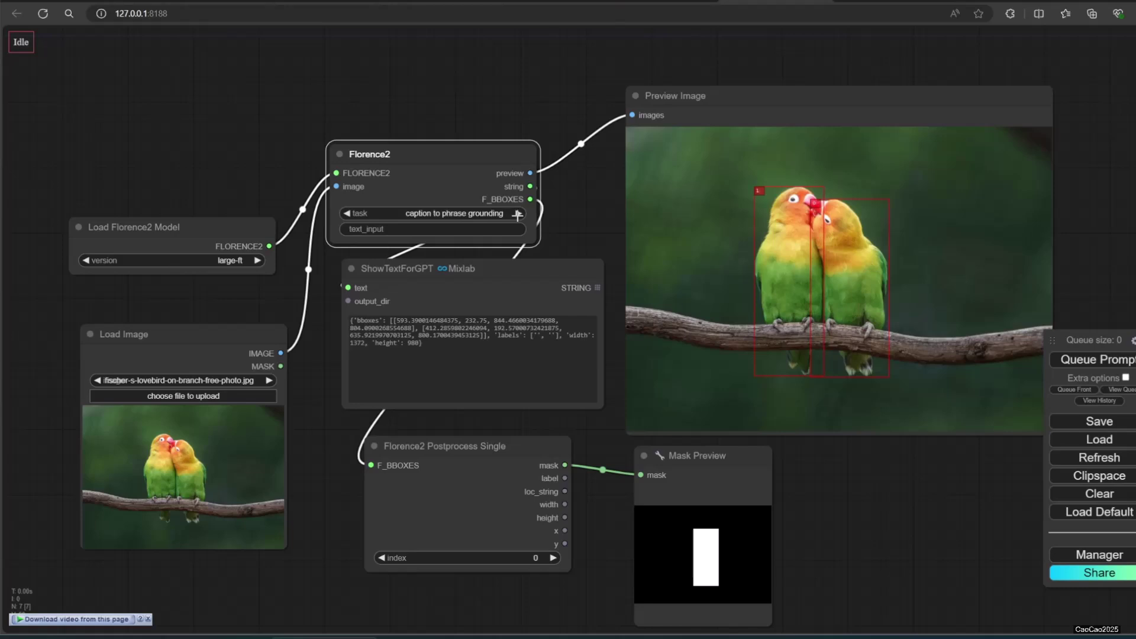
# Run the caption to phrase grounding task on the parrot image and inspect the labelled boxes in the preview.
pyautogui.click(1080, 362)
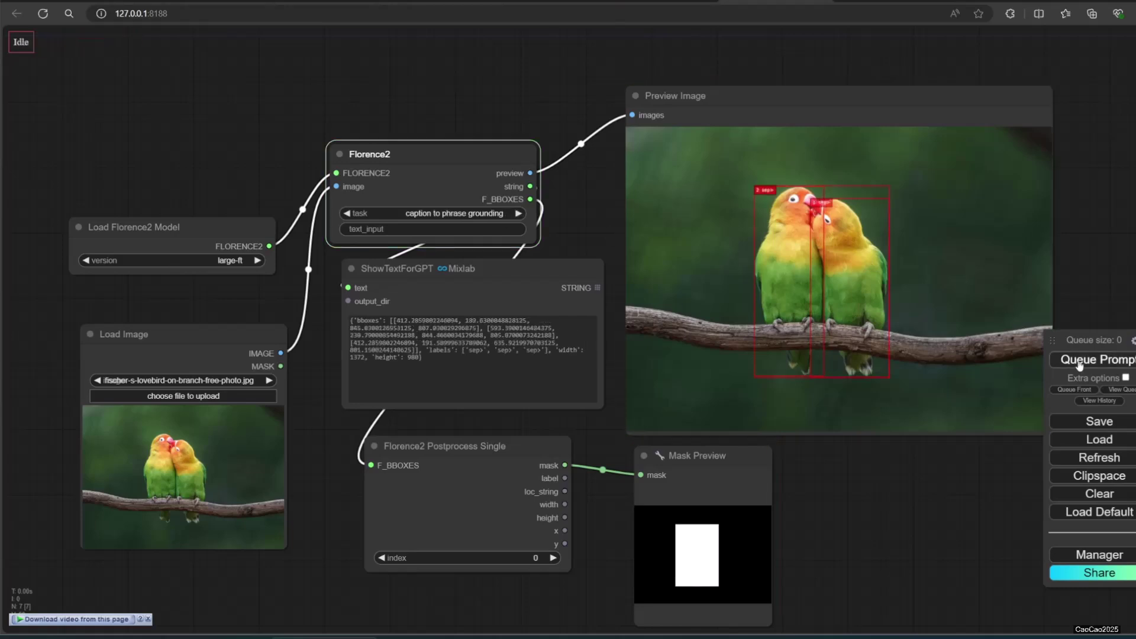
pyautogui.scroll(6, 702, 195)
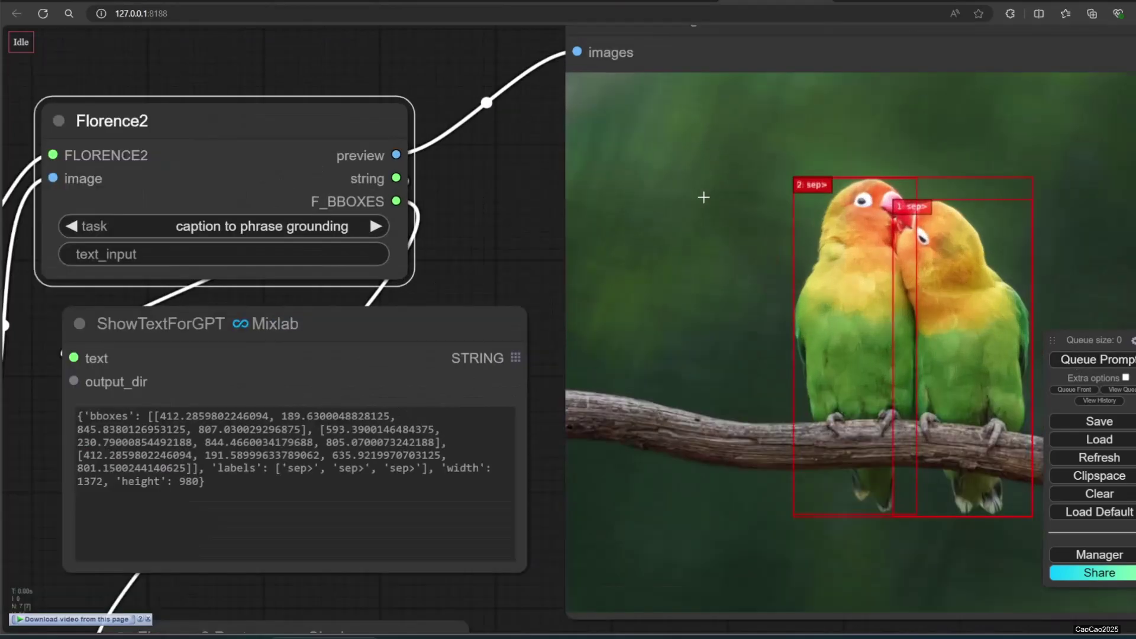
pyautogui.scroll(-6, 704, 197)
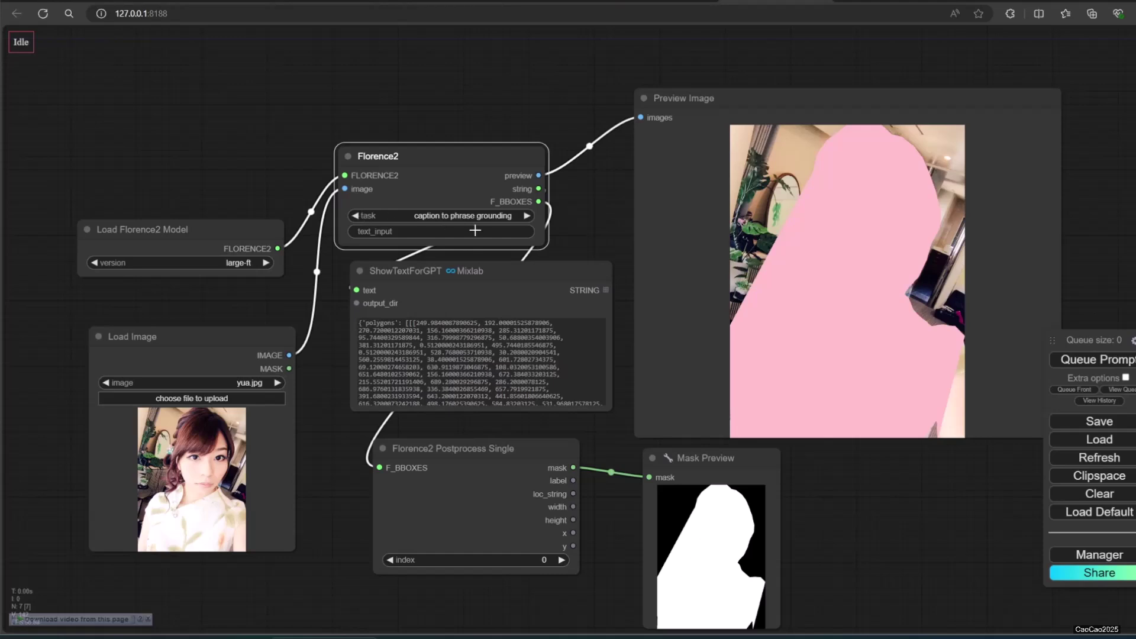
# Run caption to phrase grounding on yua.jpg with an empty text_input and again with text_input set to face.
pyautogui.click(1093, 358)
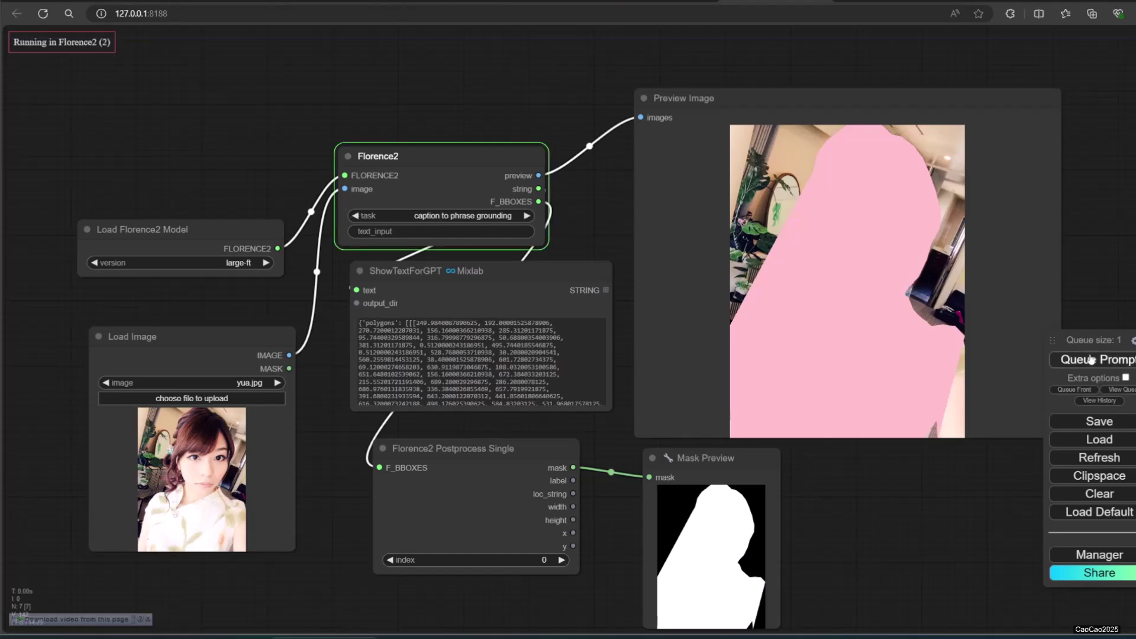
pyautogui.click(504, 234)
pyautogui.write('face')
pyautogui.click(691, 235)
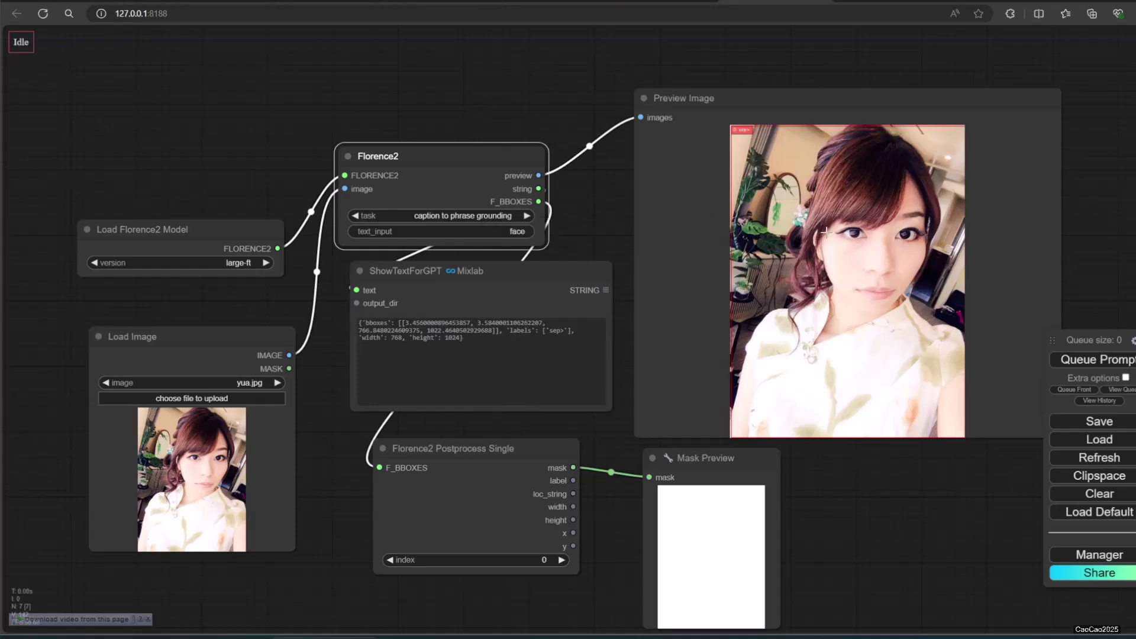
pyautogui.click(1089, 359)
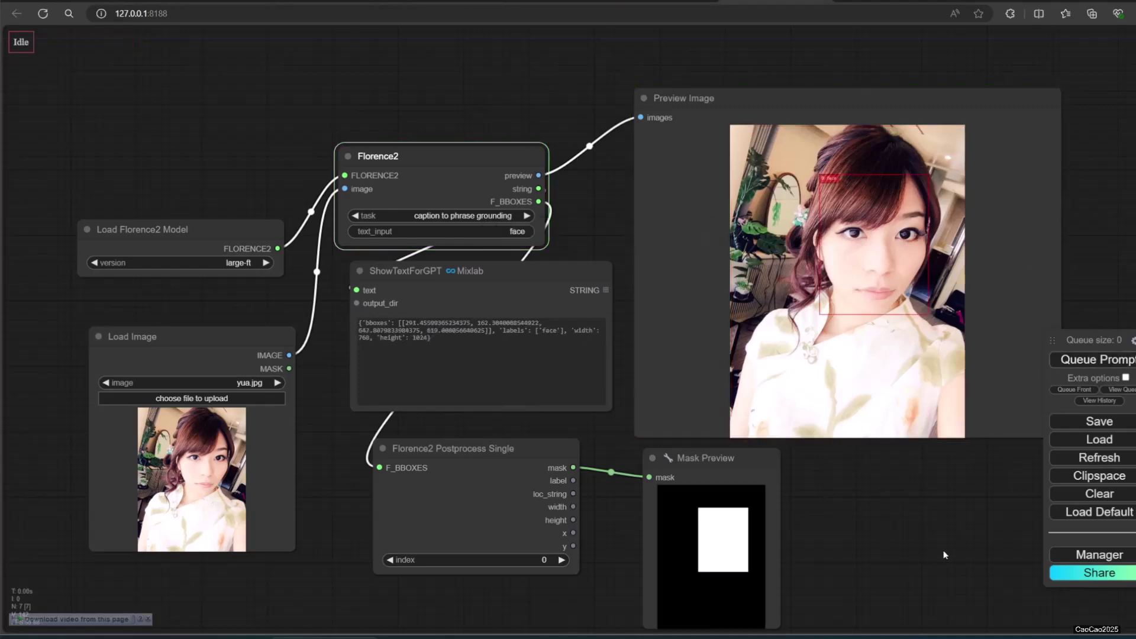
# Set the Florence2 text_input to eyes and run the phrase grounding workflow.
pyautogui.scroll(1, 707, 557)
pyautogui.click(516, 233)
pyautogui.write('eyes')
pyautogui.press('Return')
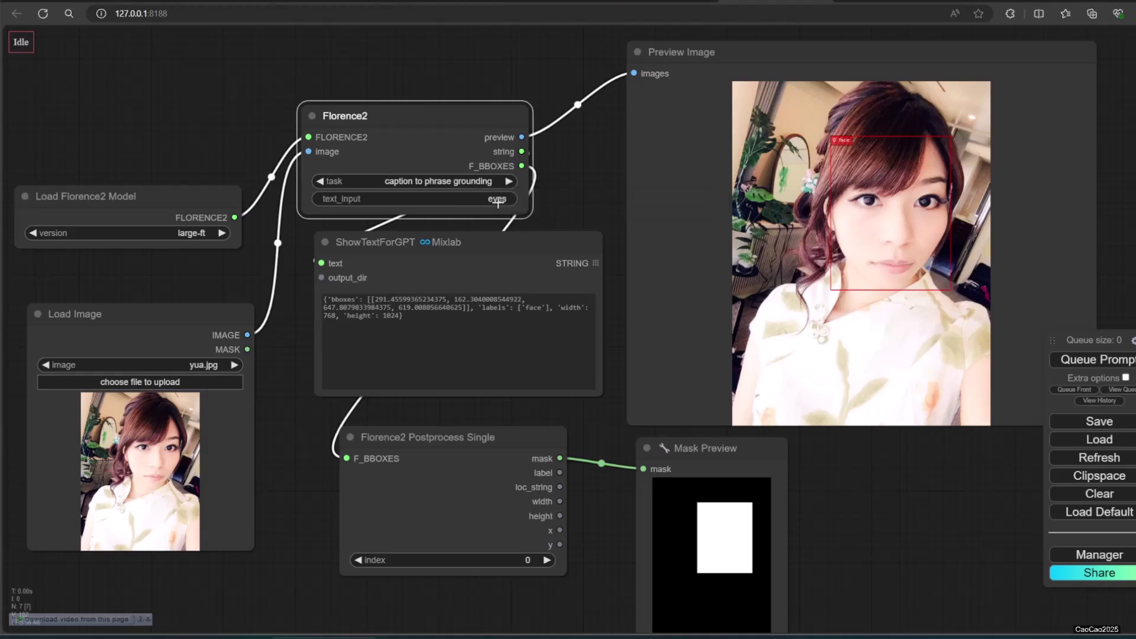
pyautogui.click(1069, 368)
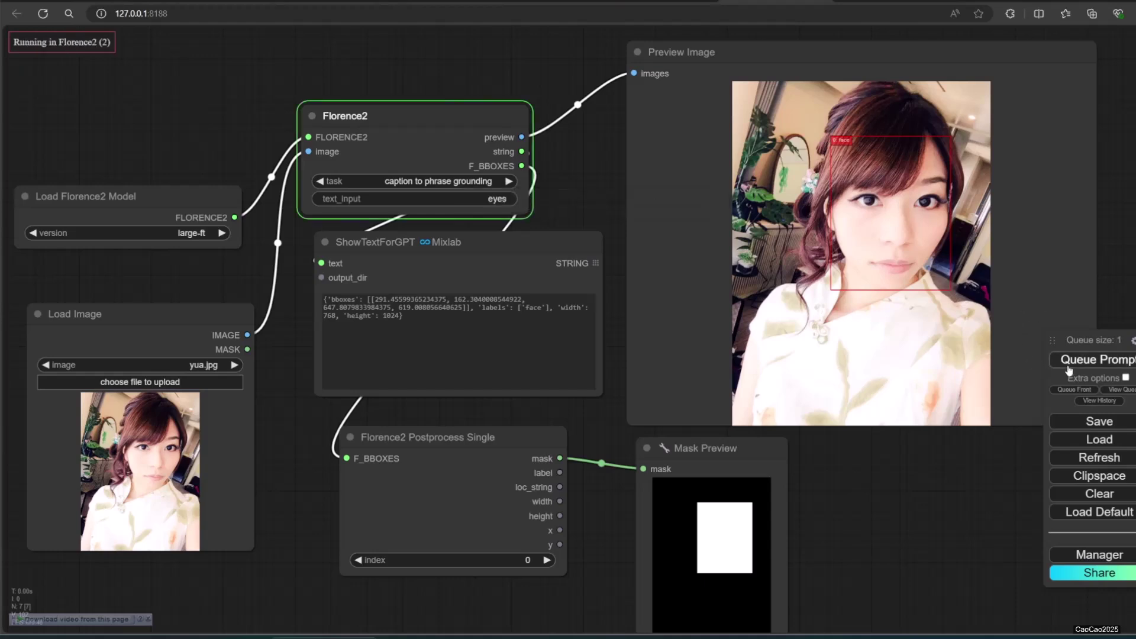
# Set the Florence2 text_input to nose and run the phrase grounding workflow.
pyautogui.click(454, 197)
pyautogui.write('nose')
pyautogui.press('Return')
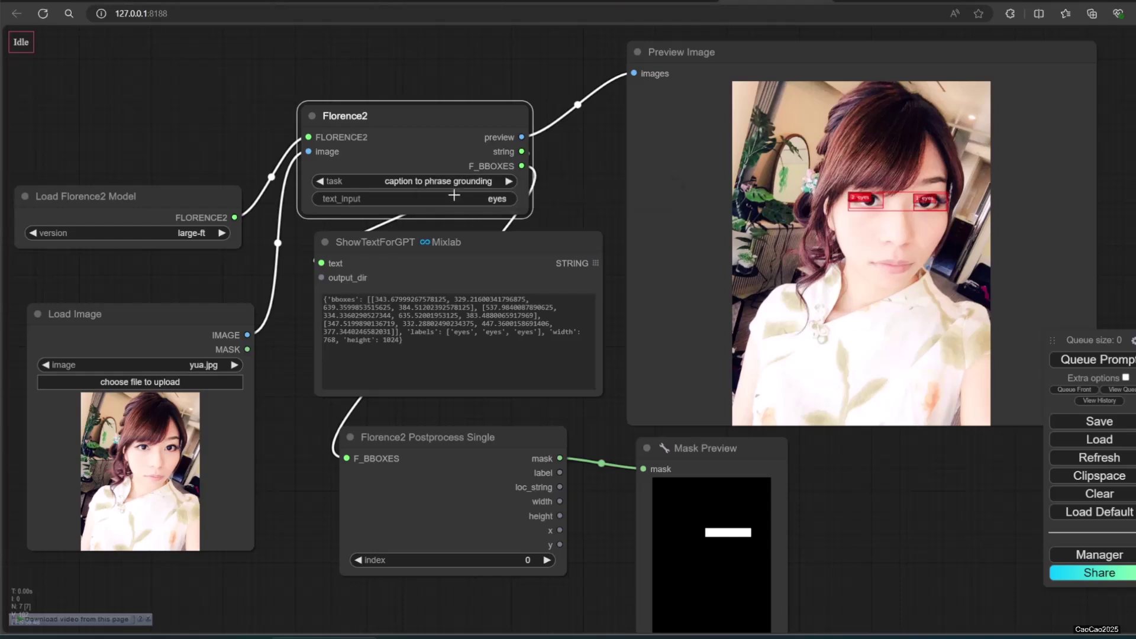
pyautogui.scroll(-2, 692, 248)
pyautogui.click(1092, 360)
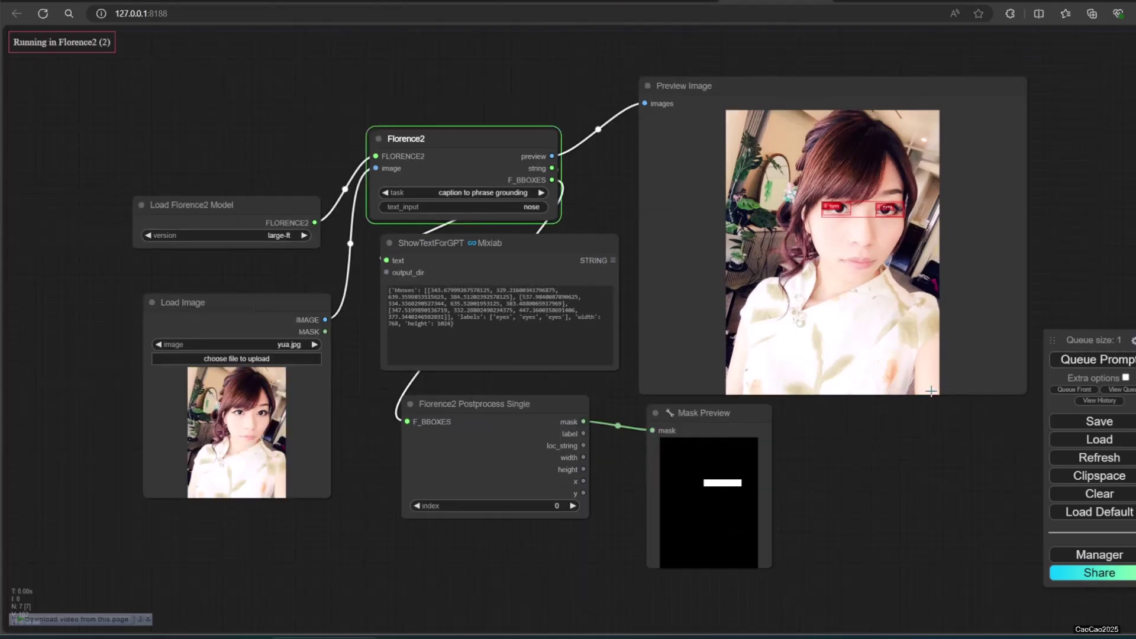
# Raise the Florence2 Postprocess Single index by one twice for the eyes detection, running the workflow after each change.
pyautogui.scroll(1, 927, 392)
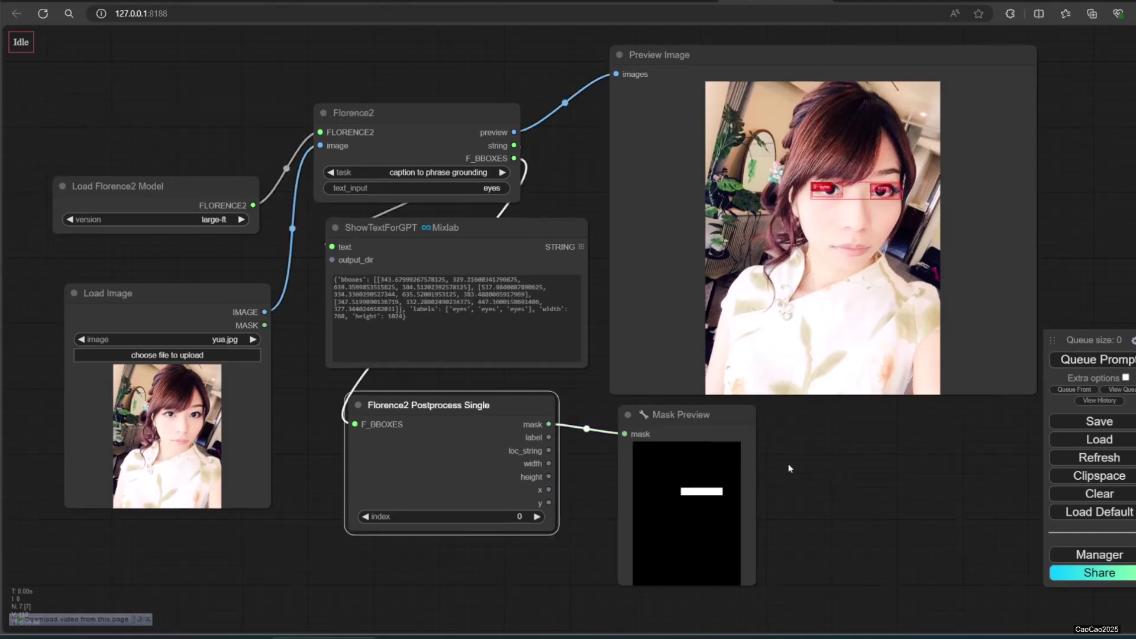
pyautogui.click(537, 517)
pyautogui.click(1096, 360)
pyautogui.click(537, 517)
pyautogui.click(1121, 366)
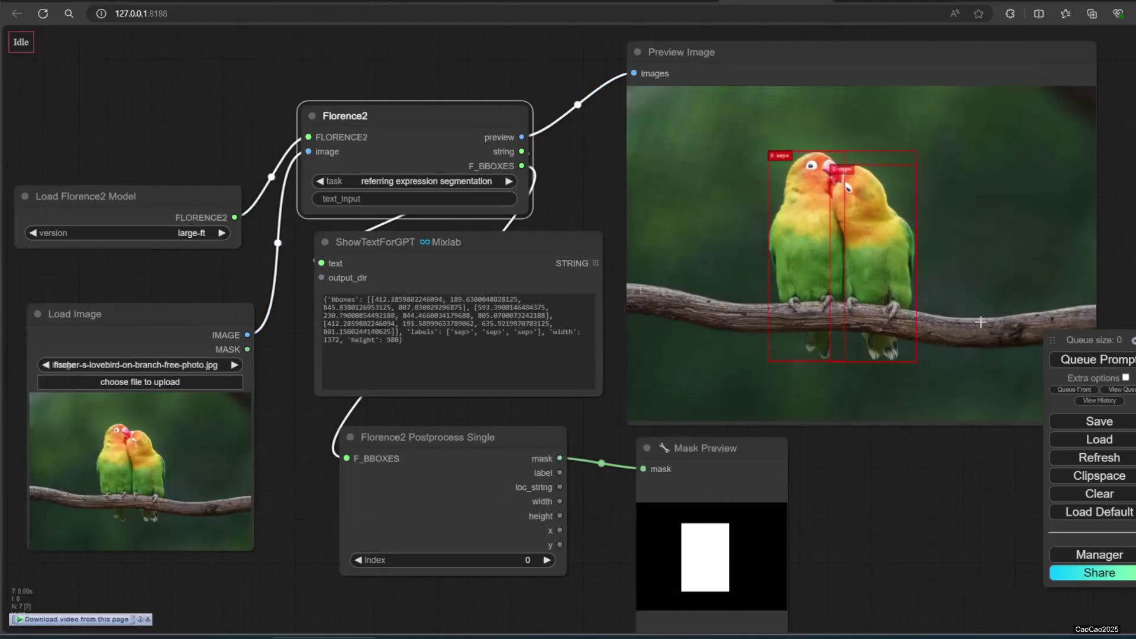
# Run the referring expression segmentation task on the parrot image and look through the polygon output in the text node.
pyautogui.click(1082, 360)
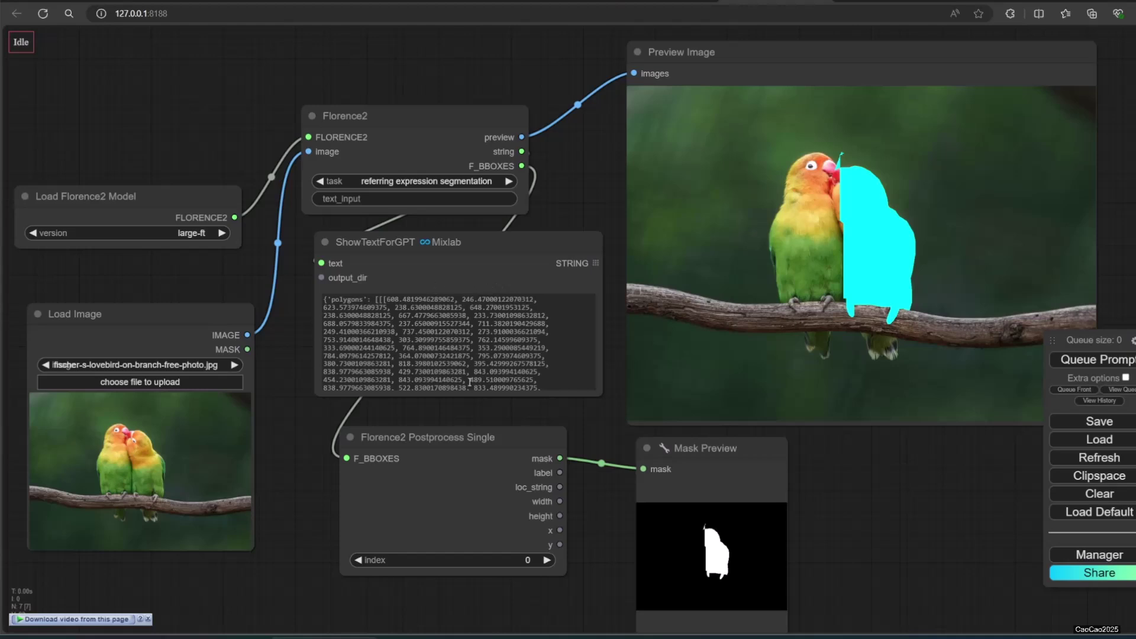
pyautogui.scroll(-5, 476, 367)
pyautogui.scroll(-10, 476, 367)
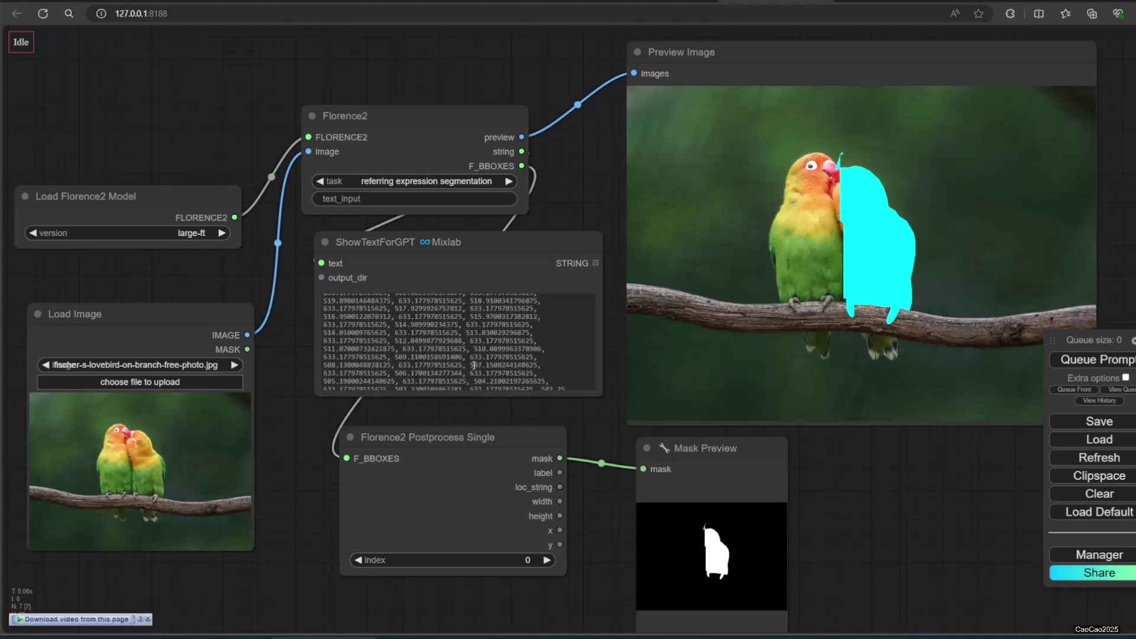
pyautogui.scroll(15, 474, 367)
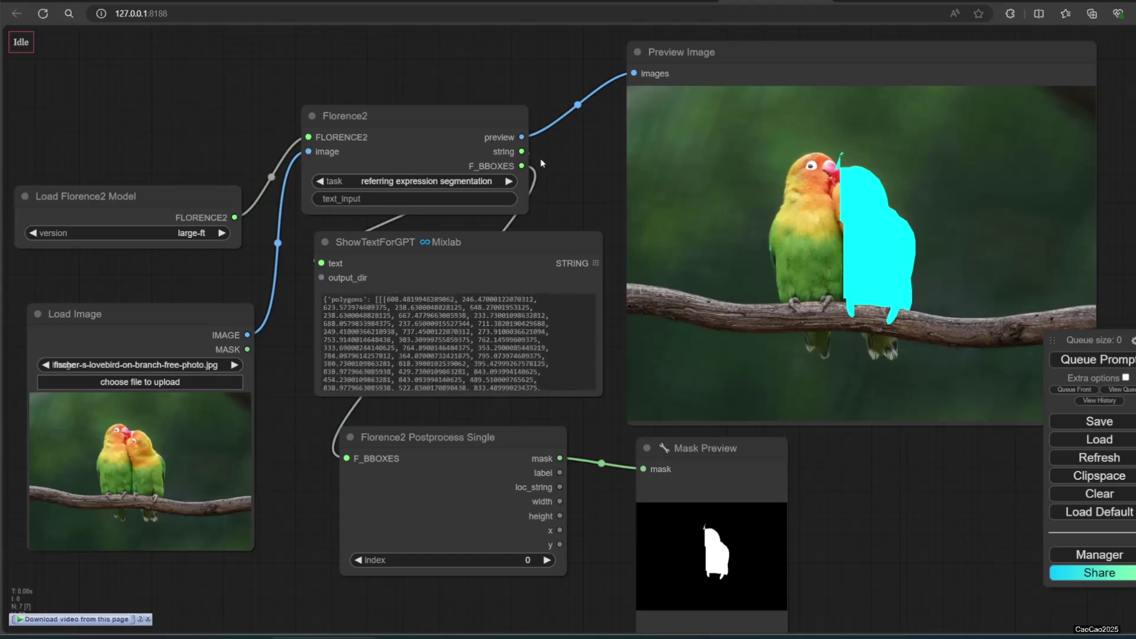
# Run the region to segmentation task with an empty text_input and again with text_input set to parrot.
pyautogui.click(510, 182)
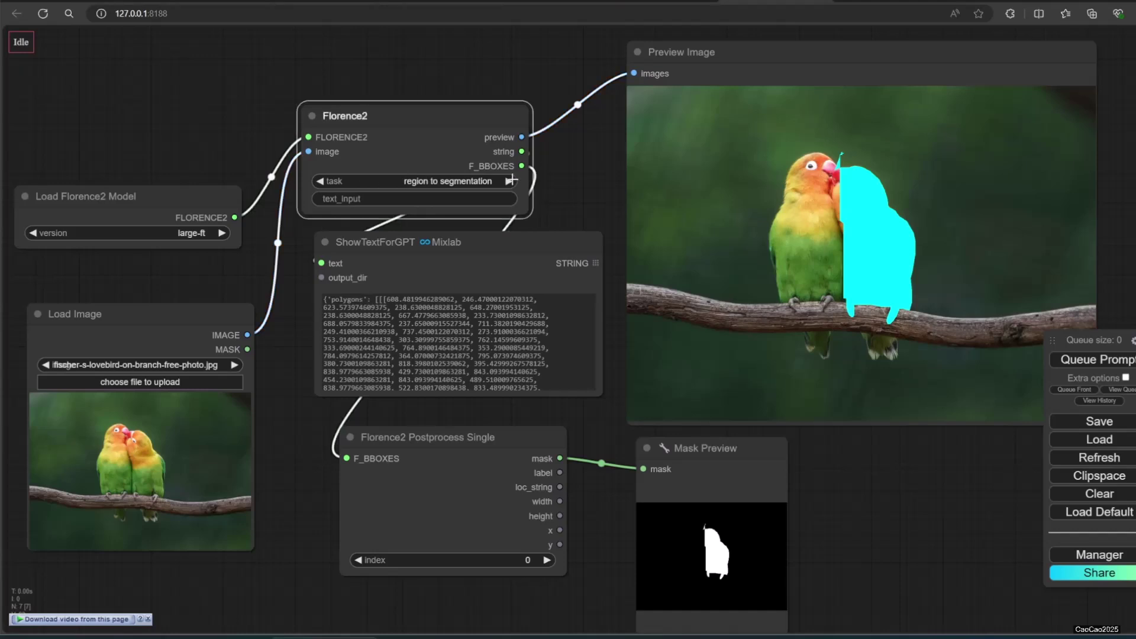
pyautogui.click(1083, 360)
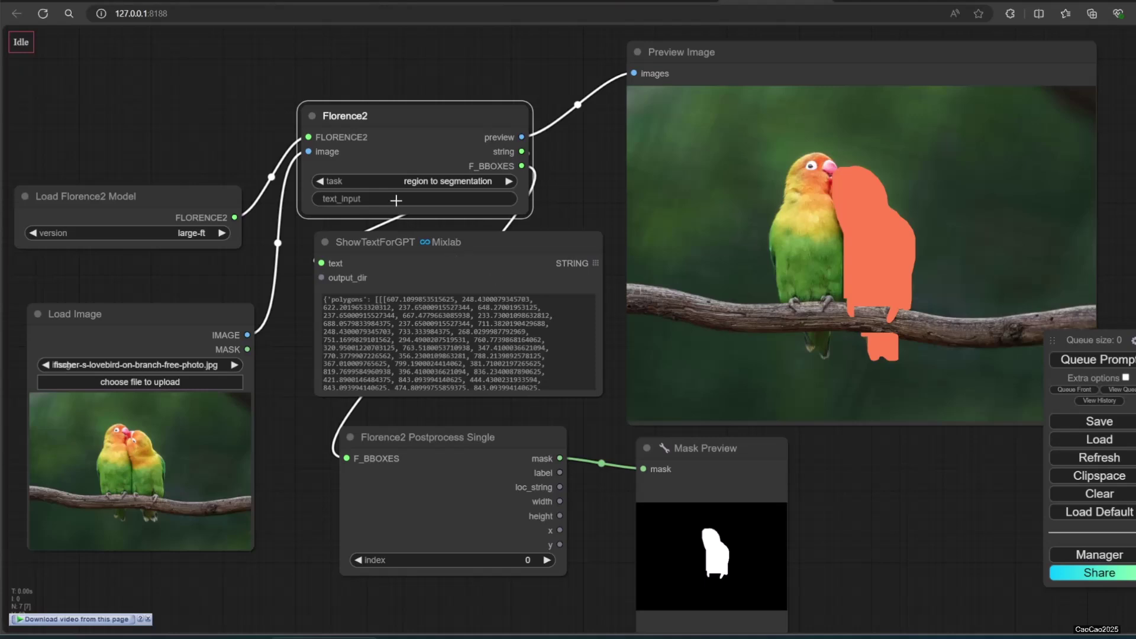
pyautogui.click(398, 200)
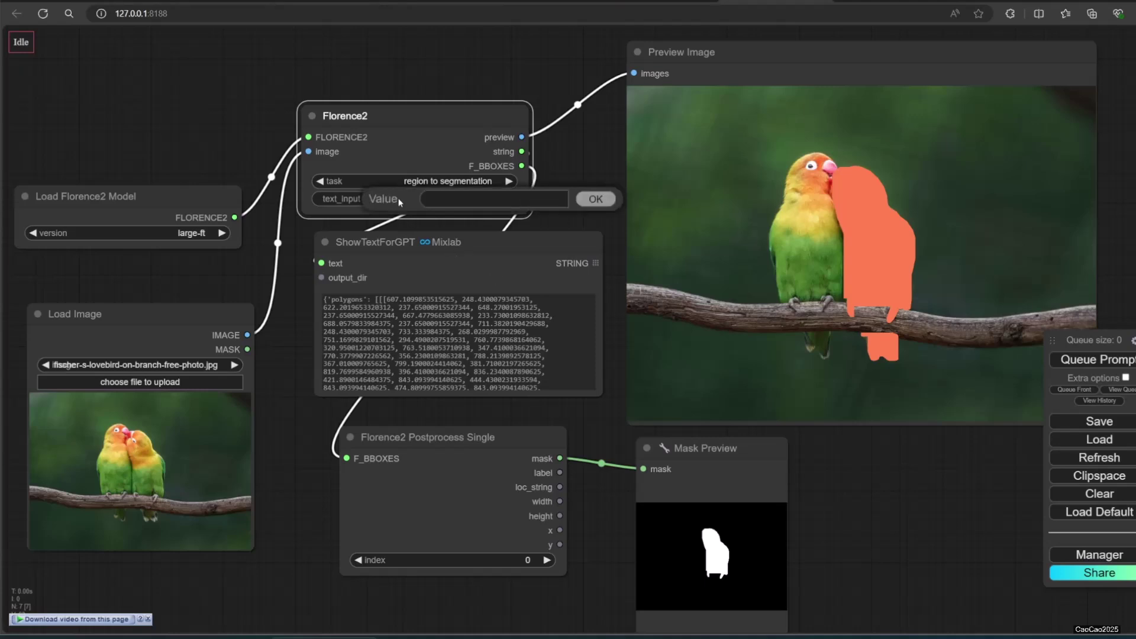
pyautogui.write('parrot')
pyautogui.press('Return')
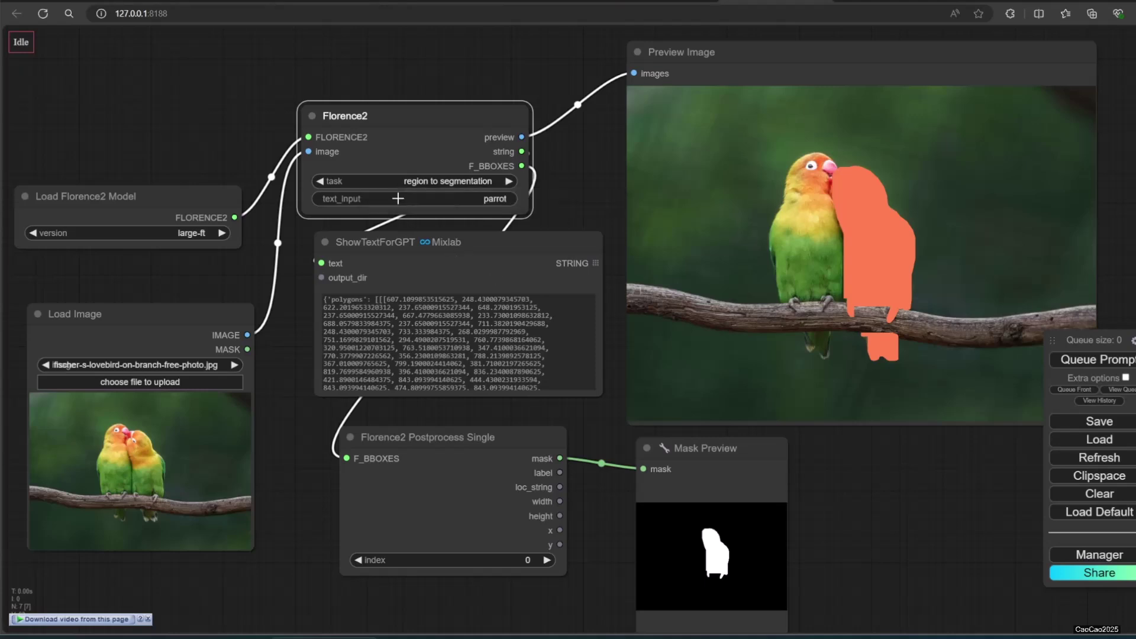
pyautogui.click(1063, 363)
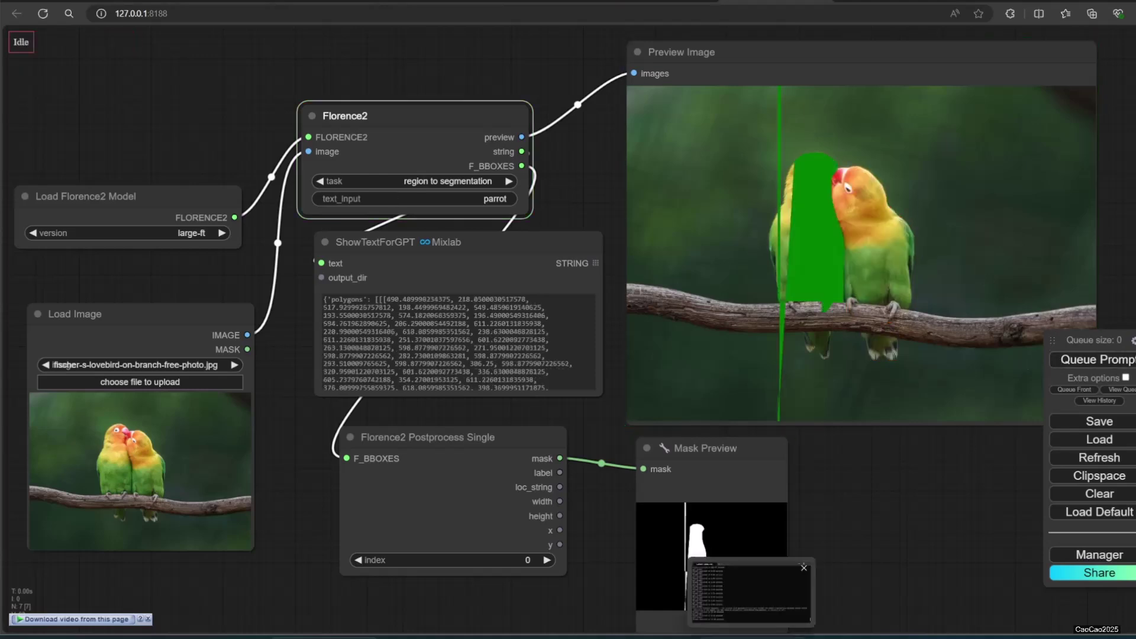
# Run region to segmentation with text_input set to right parrot, and open vocabulary detection with an empty text_input.
pyautogui.click(478, 200)
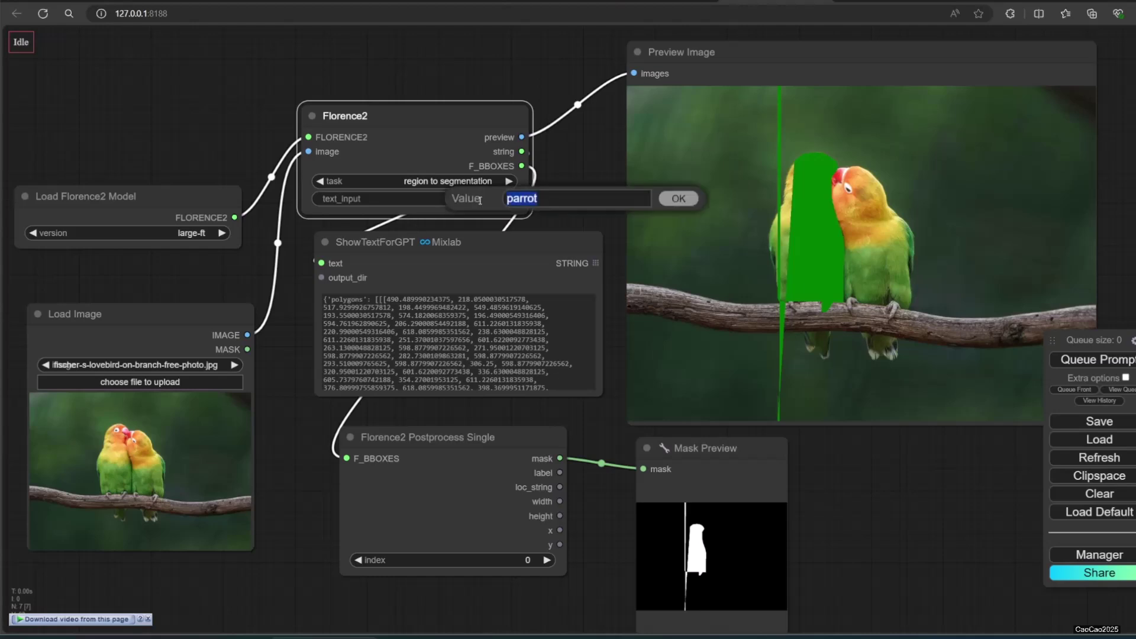
pyautogui.write('right parrot')
pyautogui.press('Return')
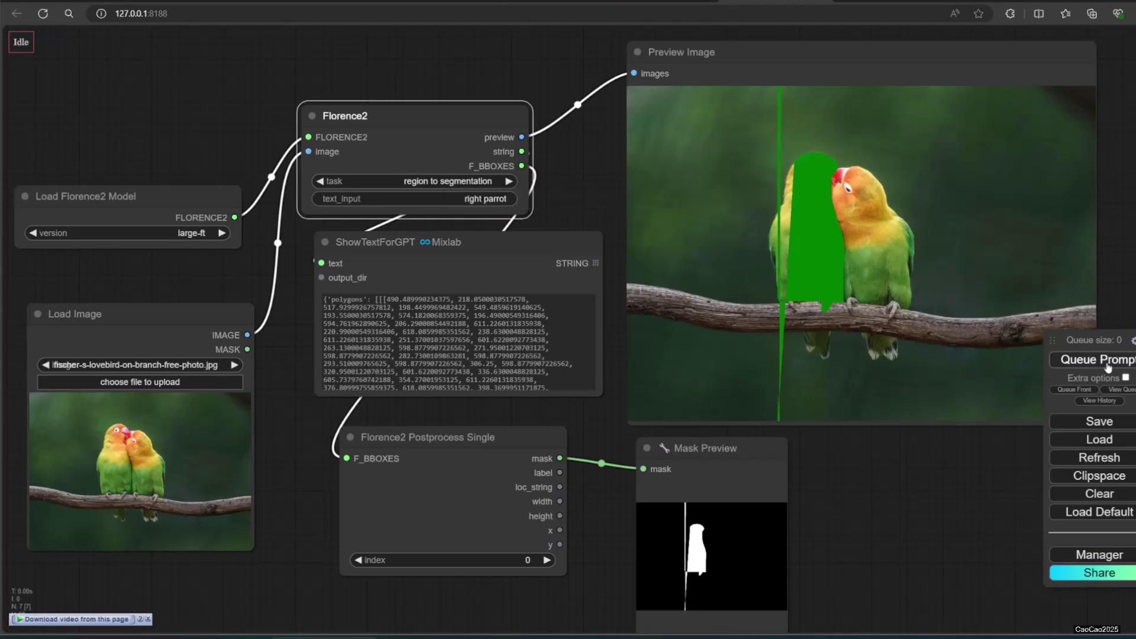
pyautogui.click(1063, 359)
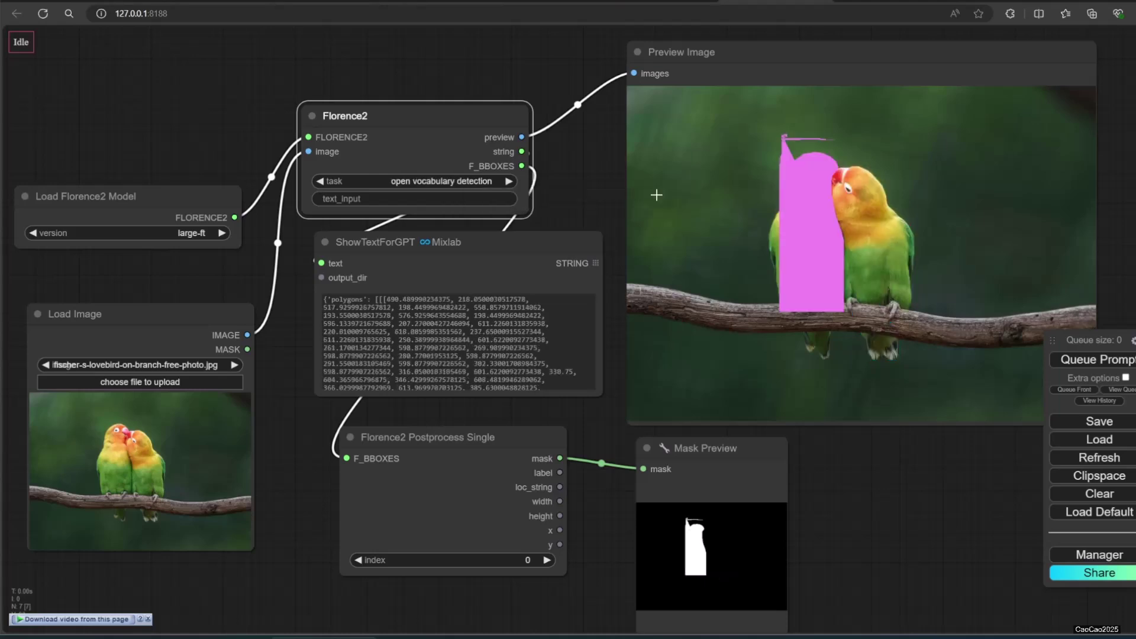
pyautogui.click(1125, 359)
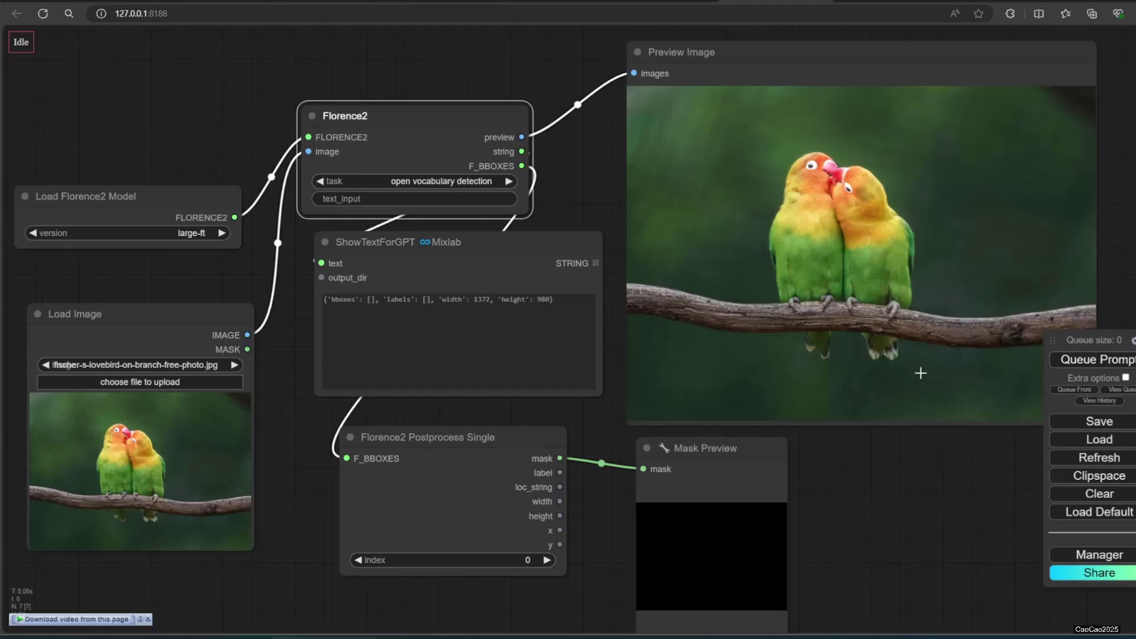
# Run the region to category task and the region to description task on the parrot image with an empty text_input.
pyautogui.click(509, 181)
pyautogui.click(510, 181)
pyautogui.click(319, 181)
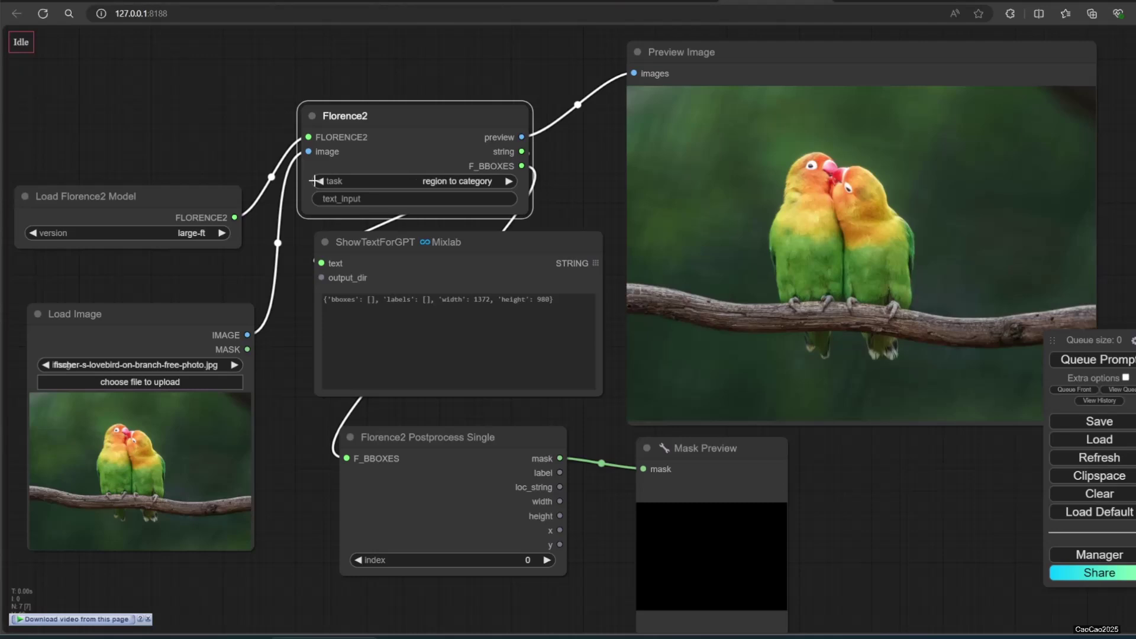
pyautogui.click(1104, 359)
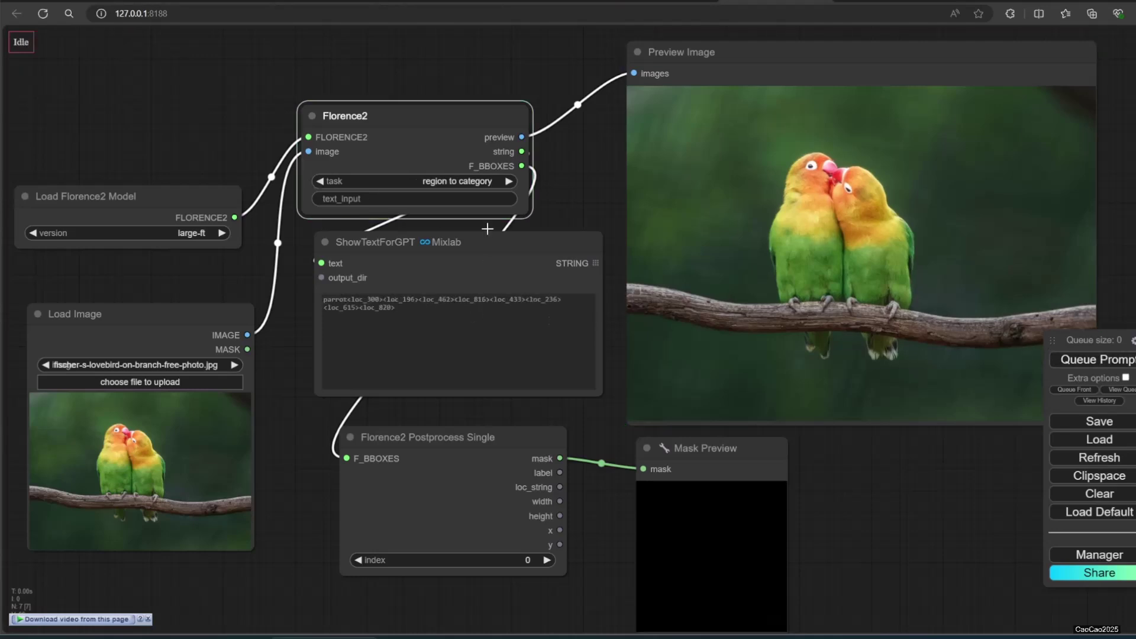
pyautogui.click(508, 181)
pyautogui.click(1095, 361)
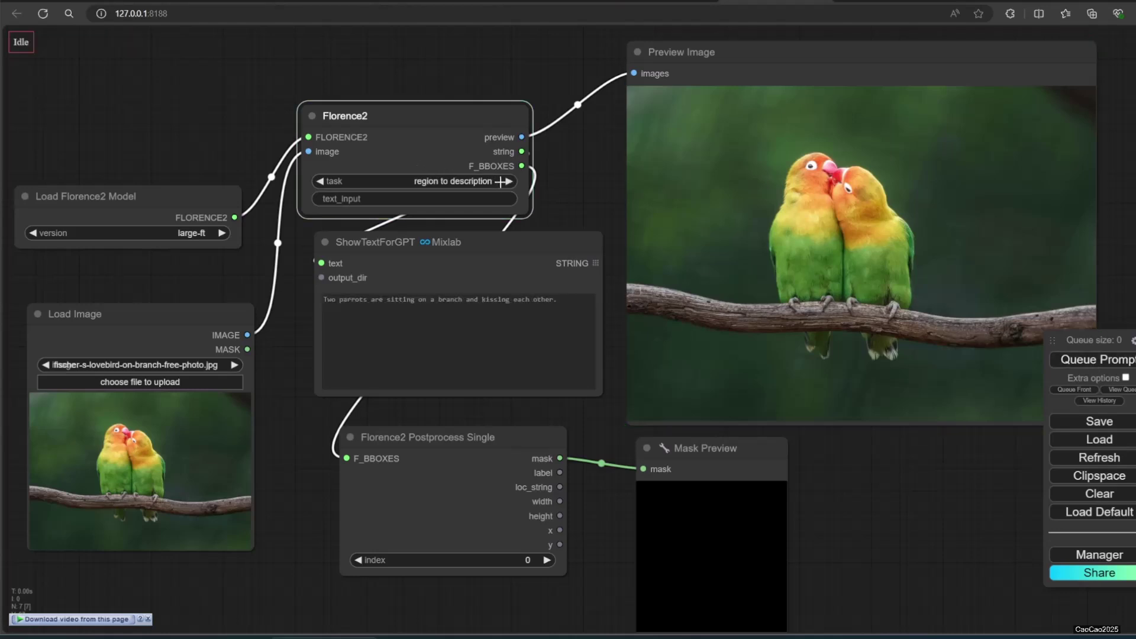
# Run the OCR task on OIP.jpg and select its text output, and run the OCR with region task on the same image.
pyautogui.click(507, 181)
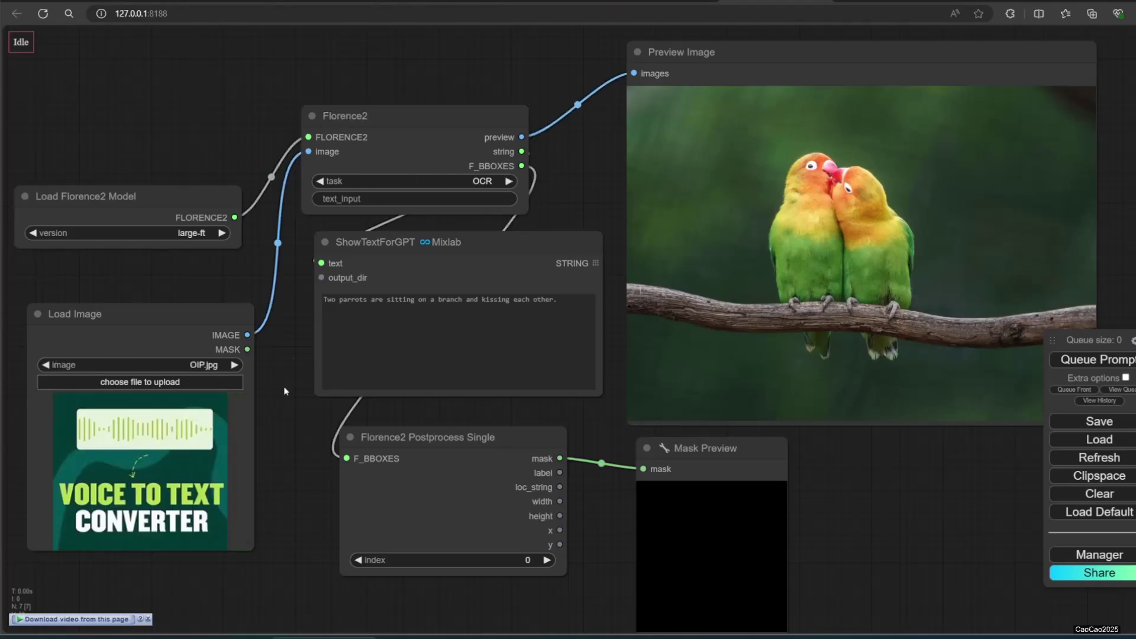
pyautogui.click(1066, 362)
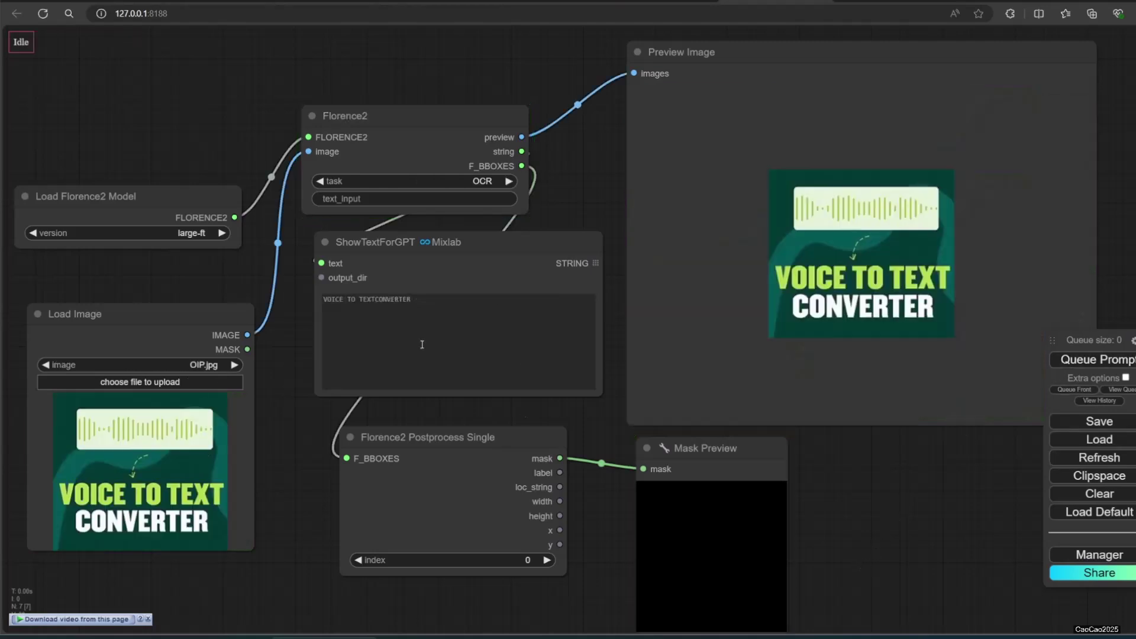
pyautogui.moveTo(413, 299); pyautogui.dragTo(297, 303)
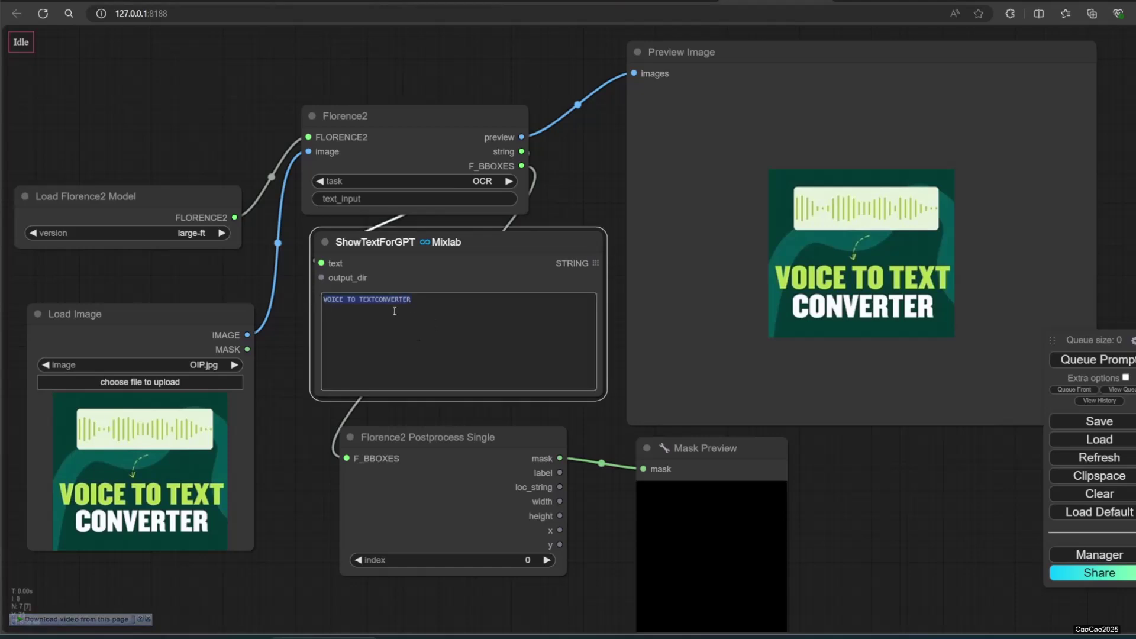
pyautogui.click(508, 181)
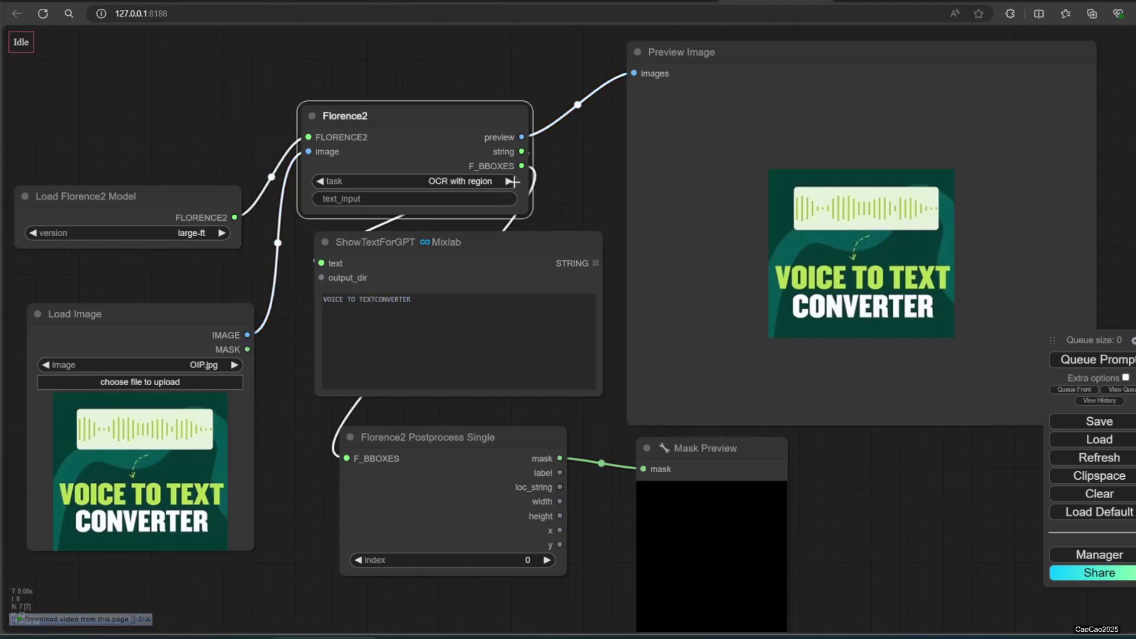
pyautogui.click(1117, 363)
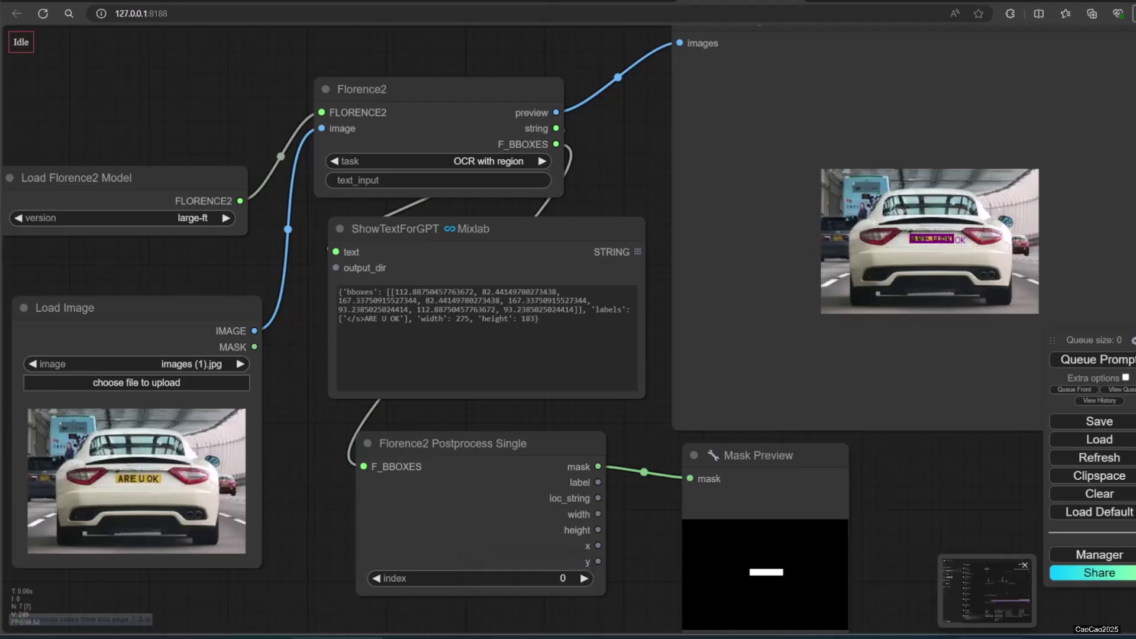
# Set the Florence2 model version to base-ft and rerun OCR with region, checking GPU memory usage in Task Manager before and after the run.
pyautogui.click(987, 589)
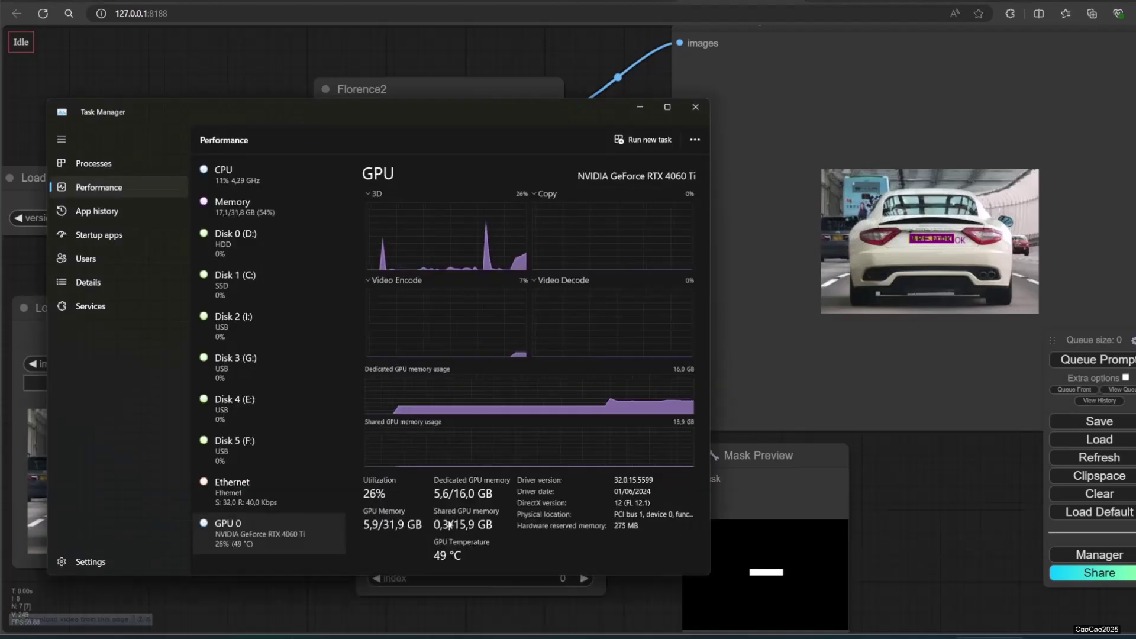
pyautogui.click(937, 578)
pyautogui.click(20, 222)
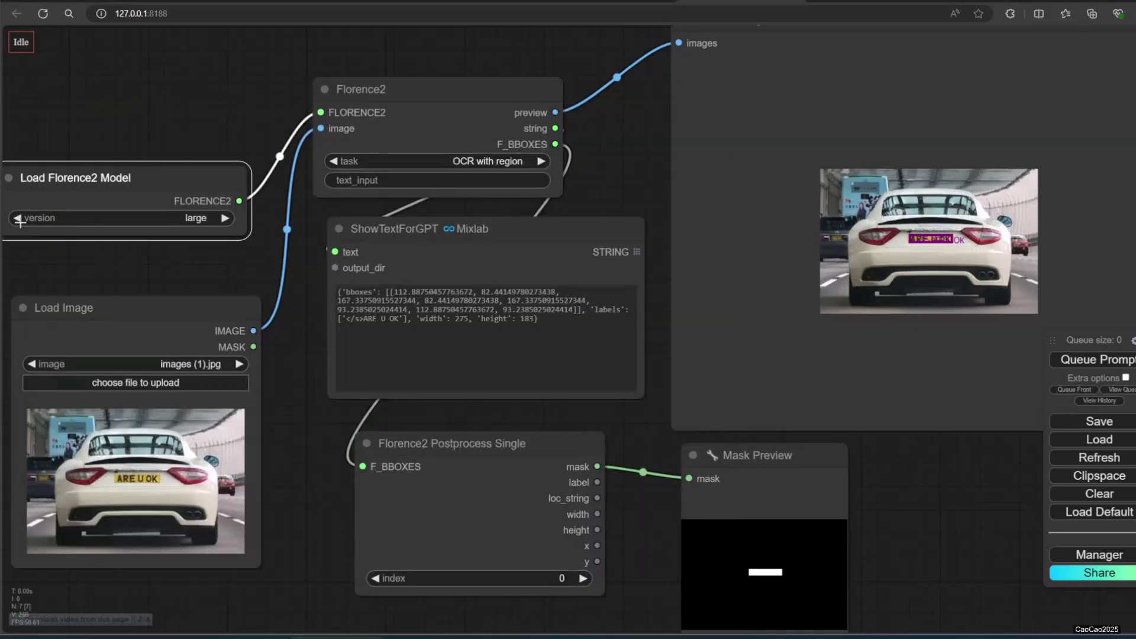
pyautogui.click(20, 222)
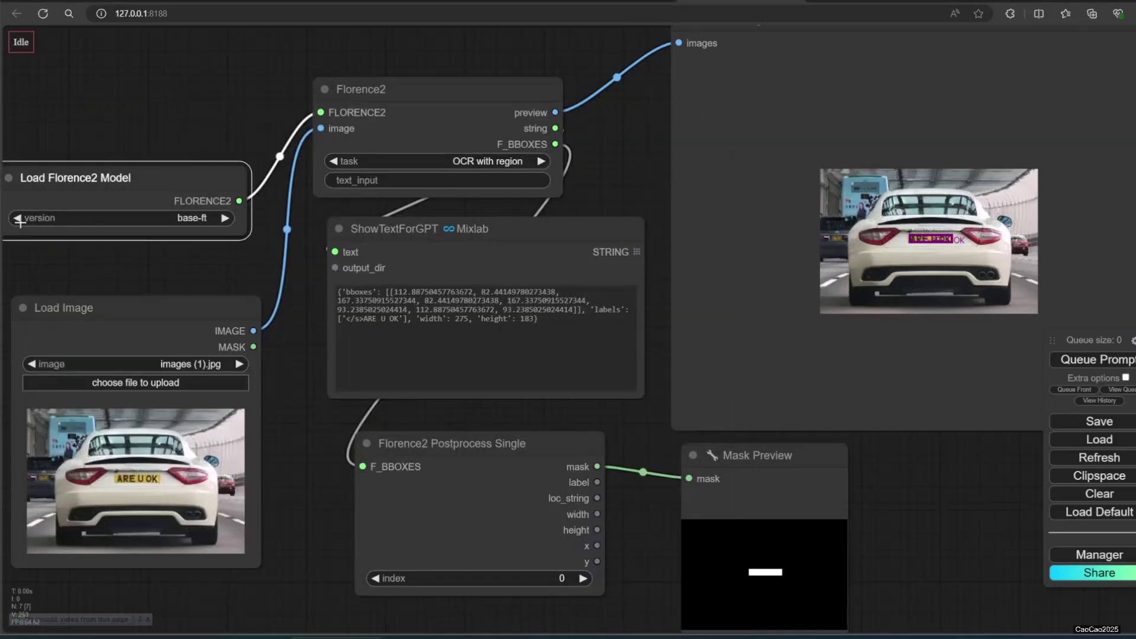
pyautogui.click(1061, 358)
pyautogui.hotkey('alt', 'Tab')
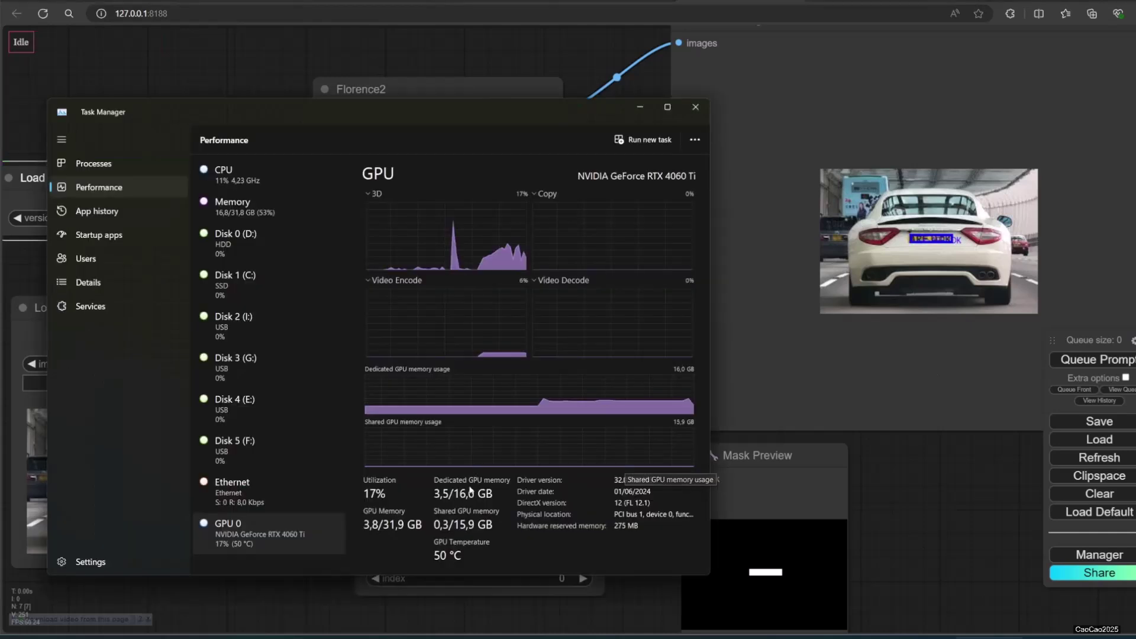
pyautogui.click(939, 559)
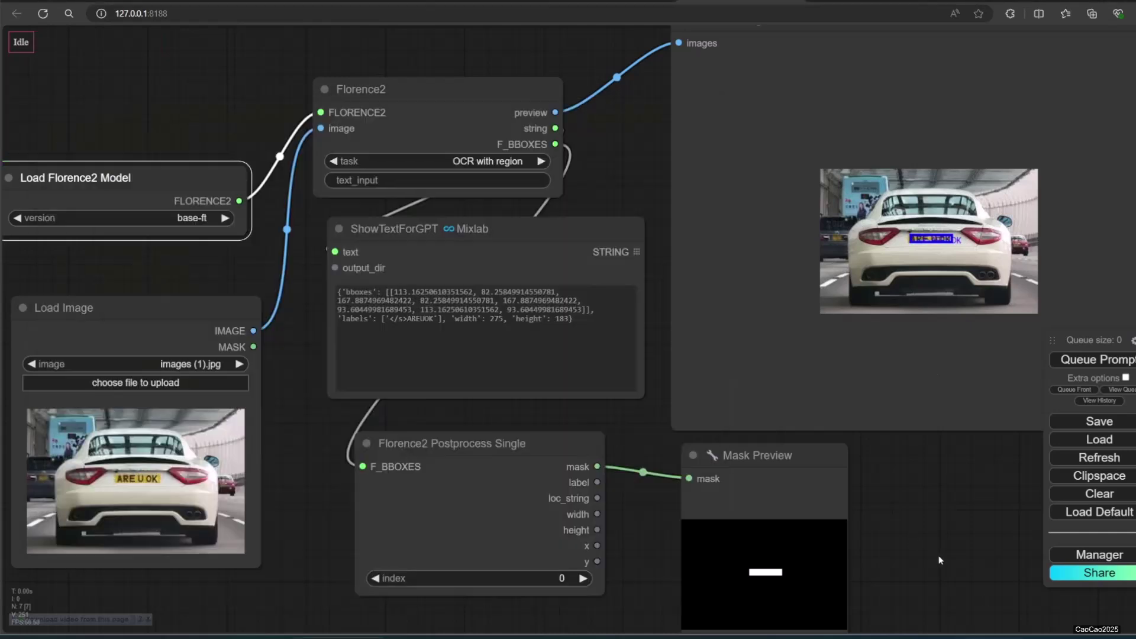